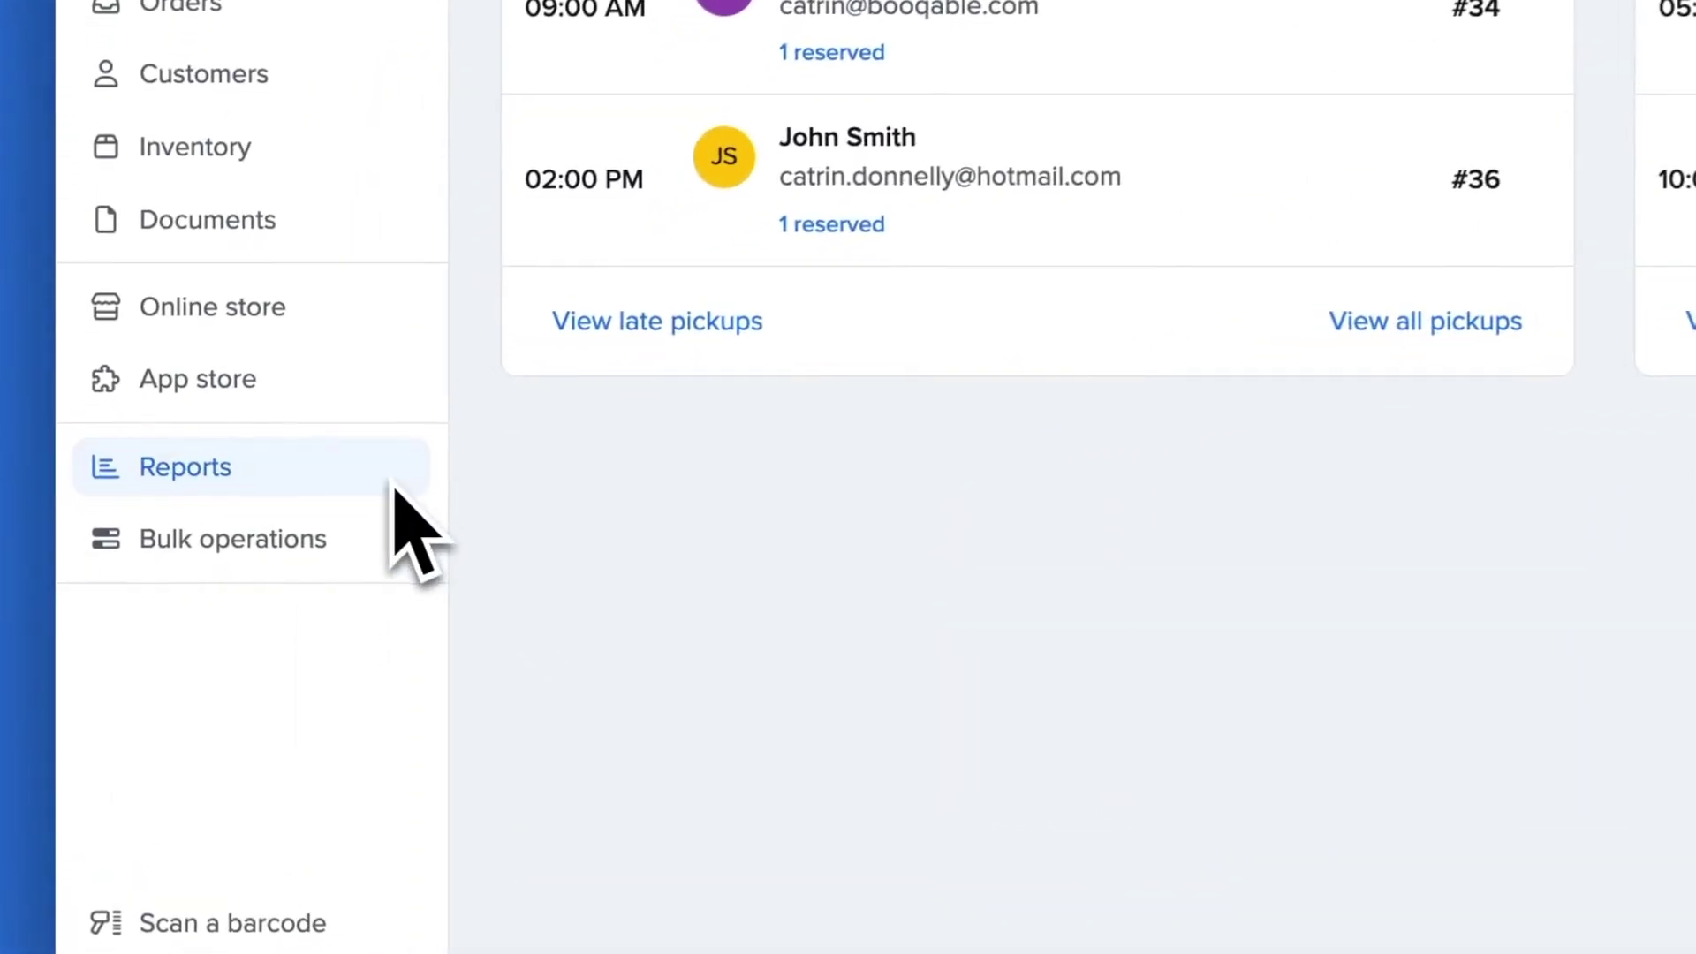
Step: Run the Product performance report and view the Faux Floral Table Arrangement's rental revenue chart
{"action": "left_click", "coordinate": [220, 538]}
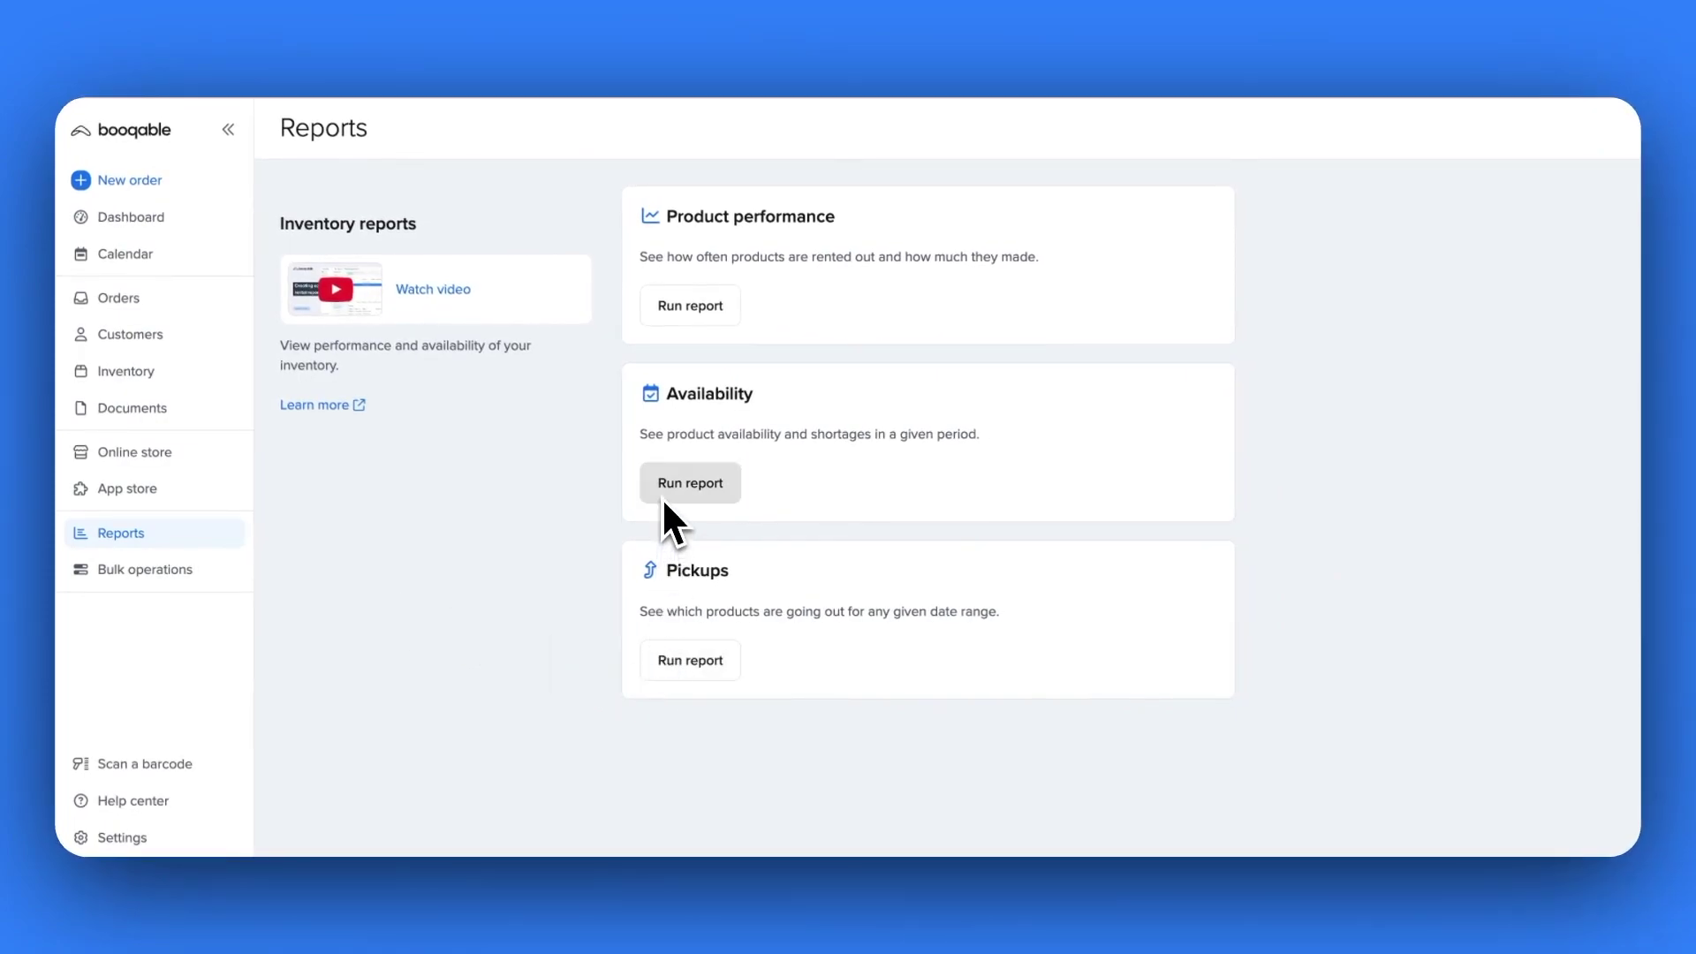
{"action": "left_click", "coordinate": [689, 306]}
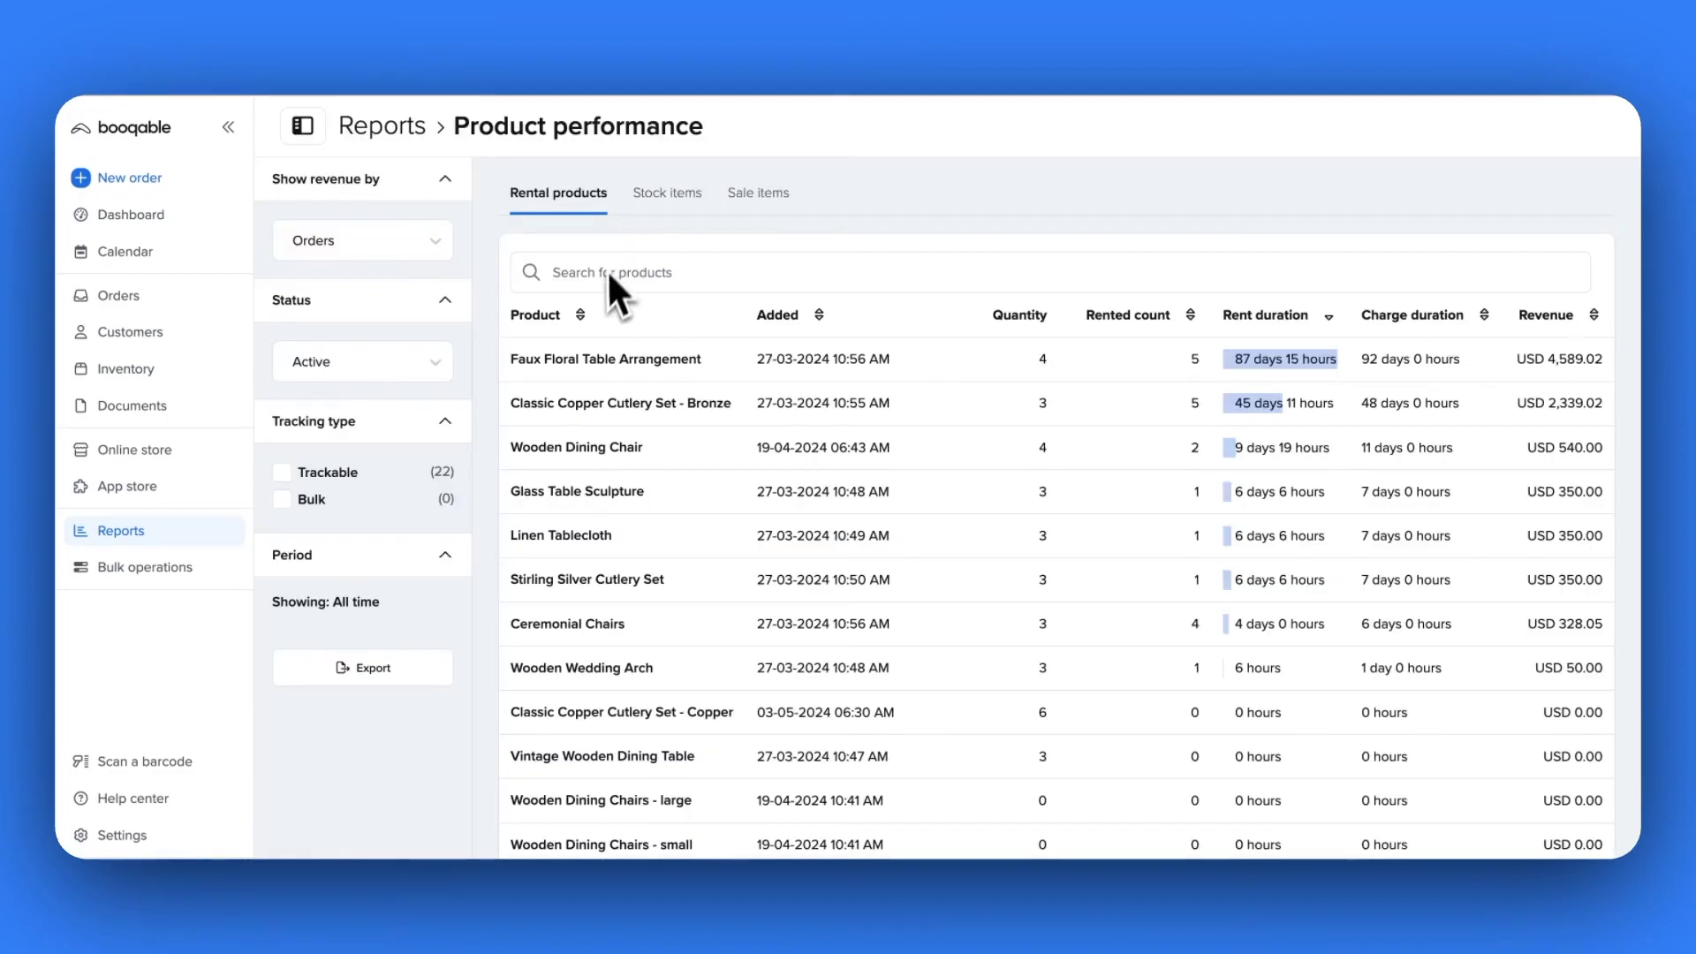
{"action": "left_click", "coordinate": [569, 373]}
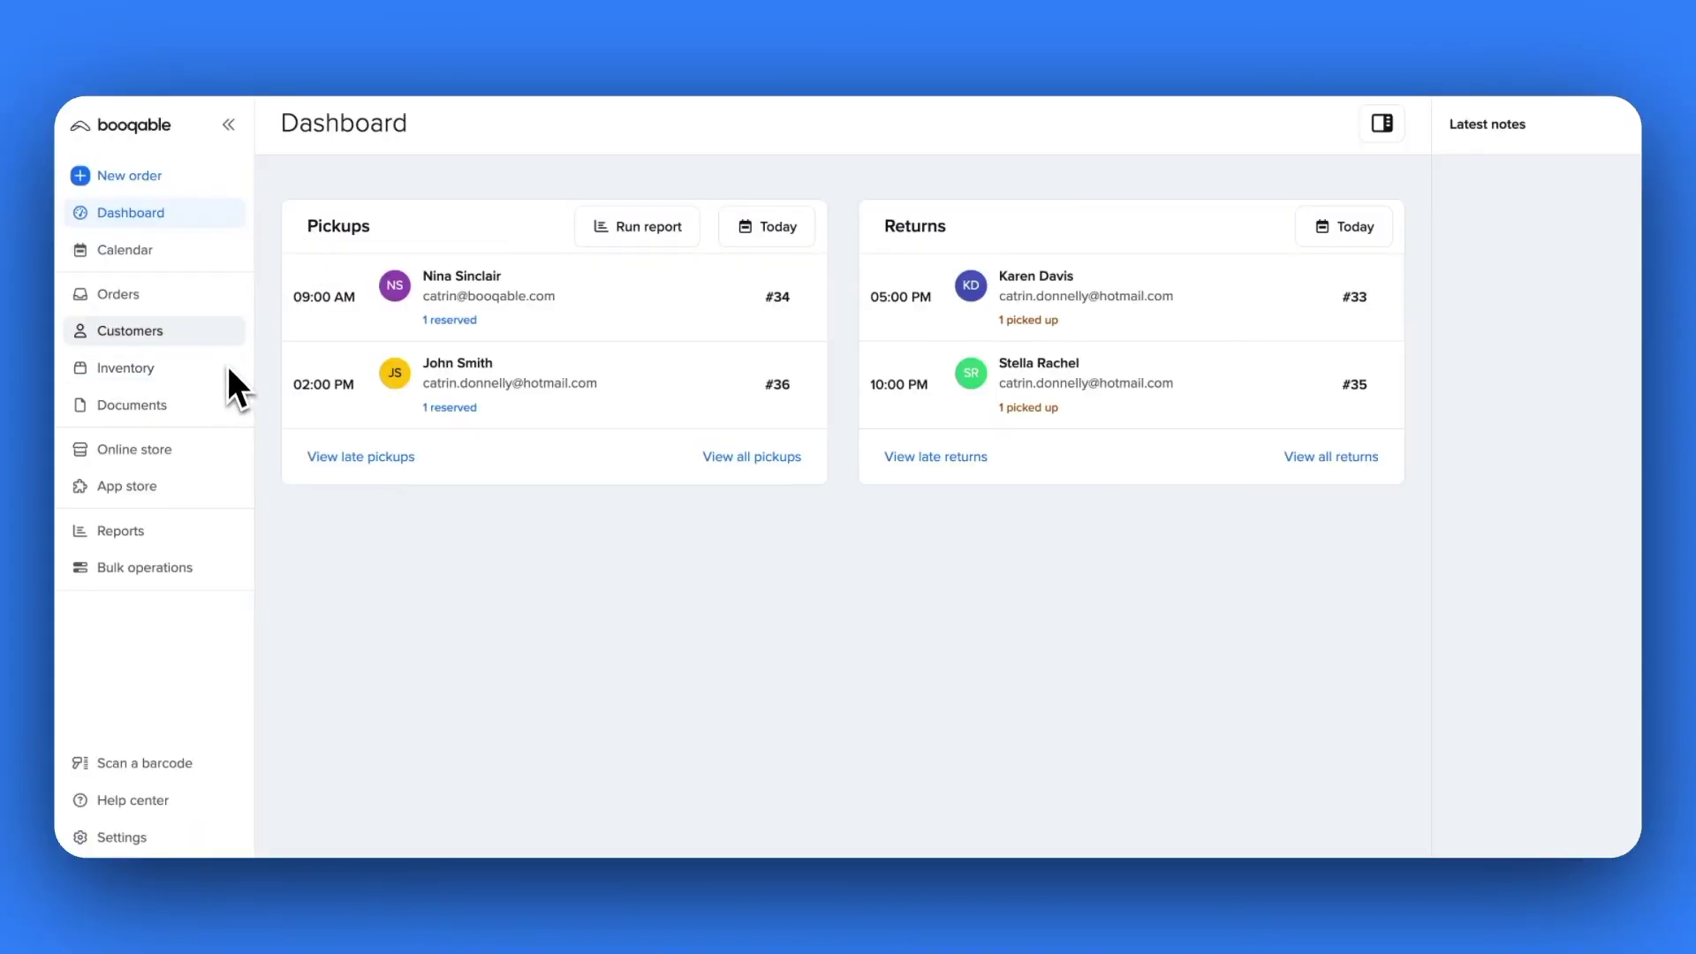
Step: Export all orders to orders-export-2024-05-08.csv and scroll through its columns in the spreadsheet
{"action": "left_click", "coordinate": [220, 306]}
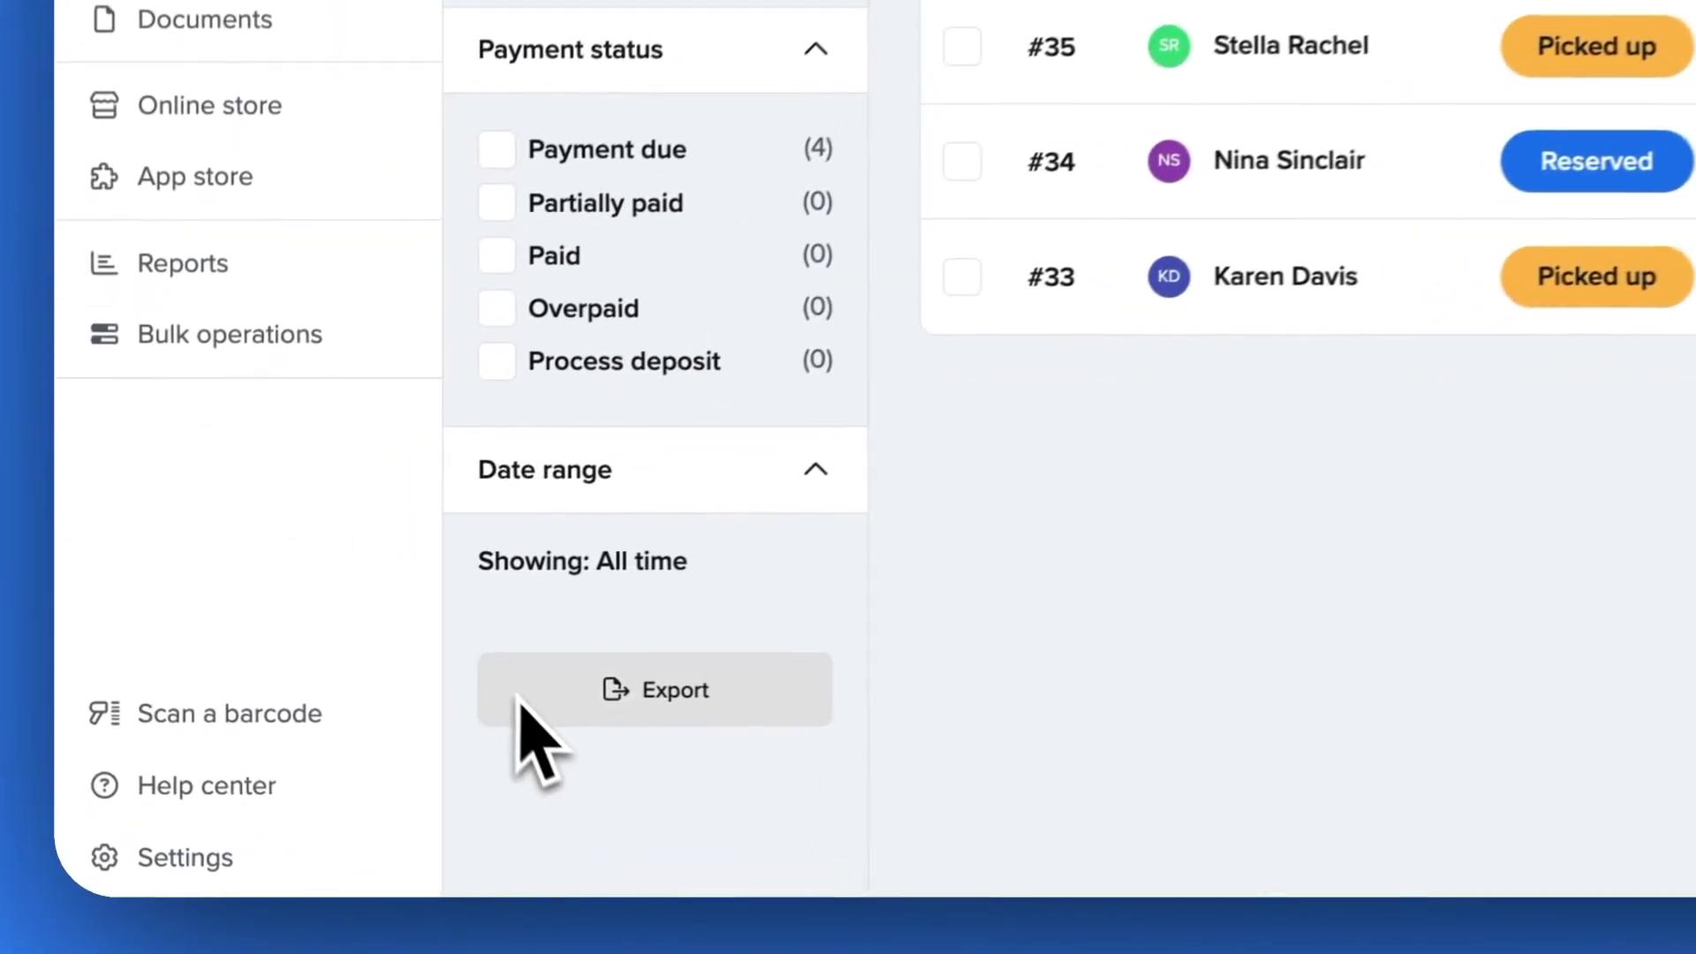
{"action": "left_click", "coordinate": [601, 707]}
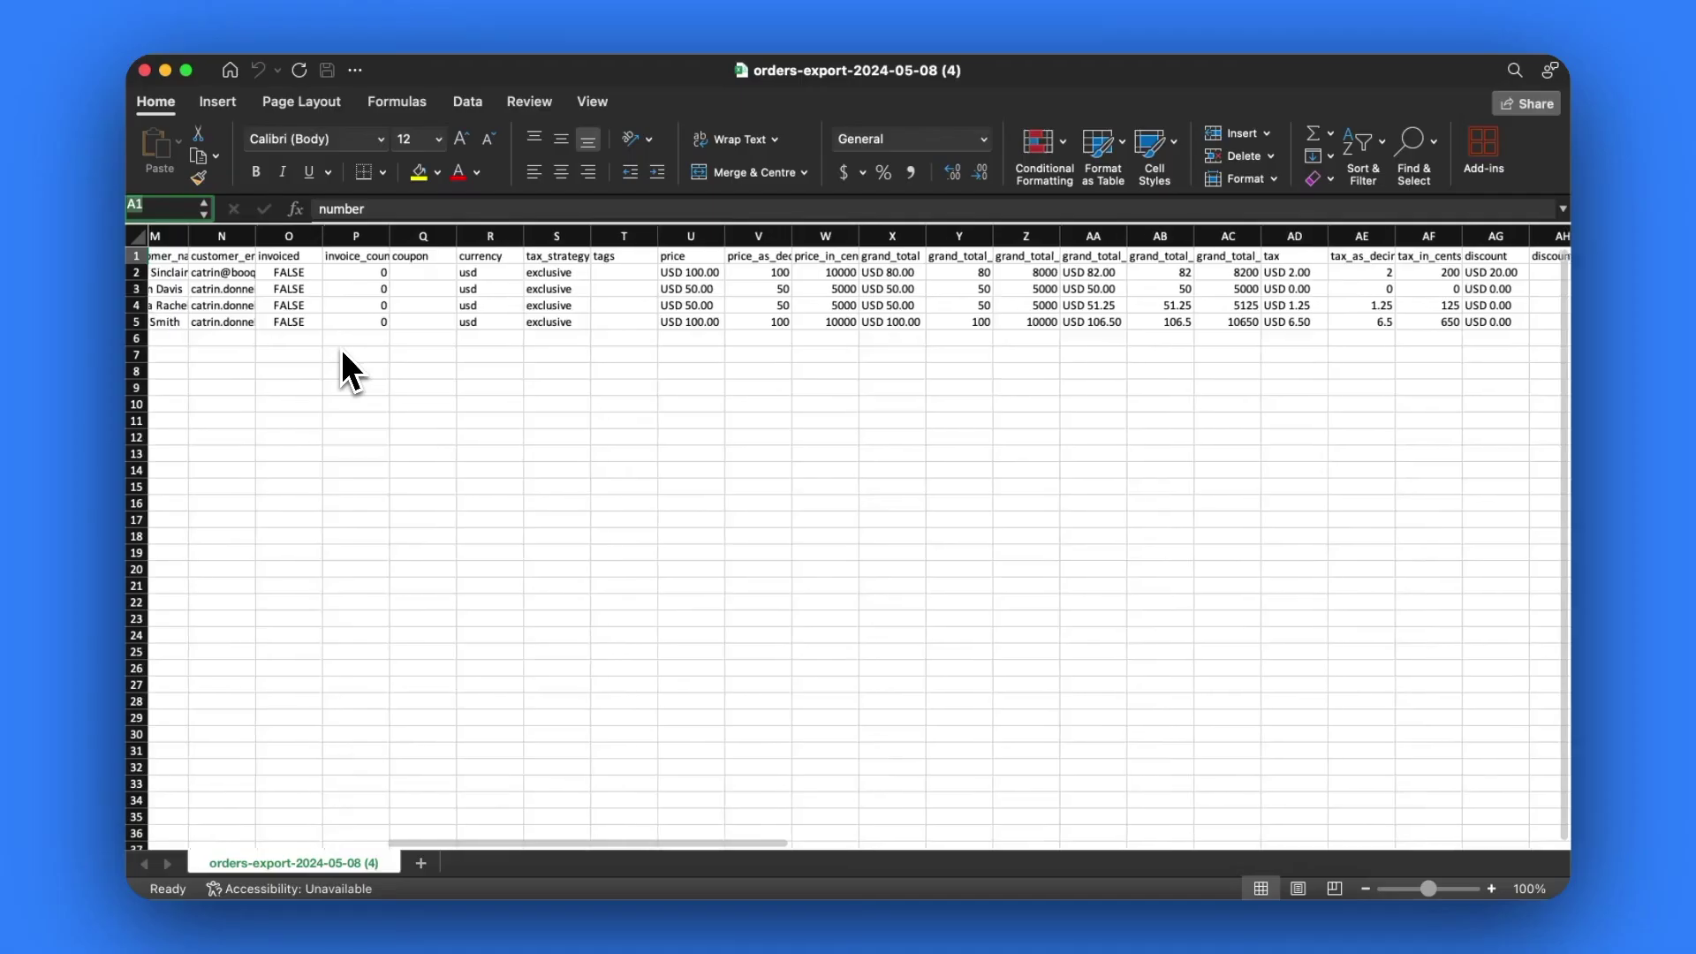
{"action": "scroll", "coordinate": [343, 356], "scroll_direction": "right", "scroll_amount": 3}
{"action": "scroll", "coordinate": [342, 355], "scroll_direction": "right", "scroll_amount": 4}
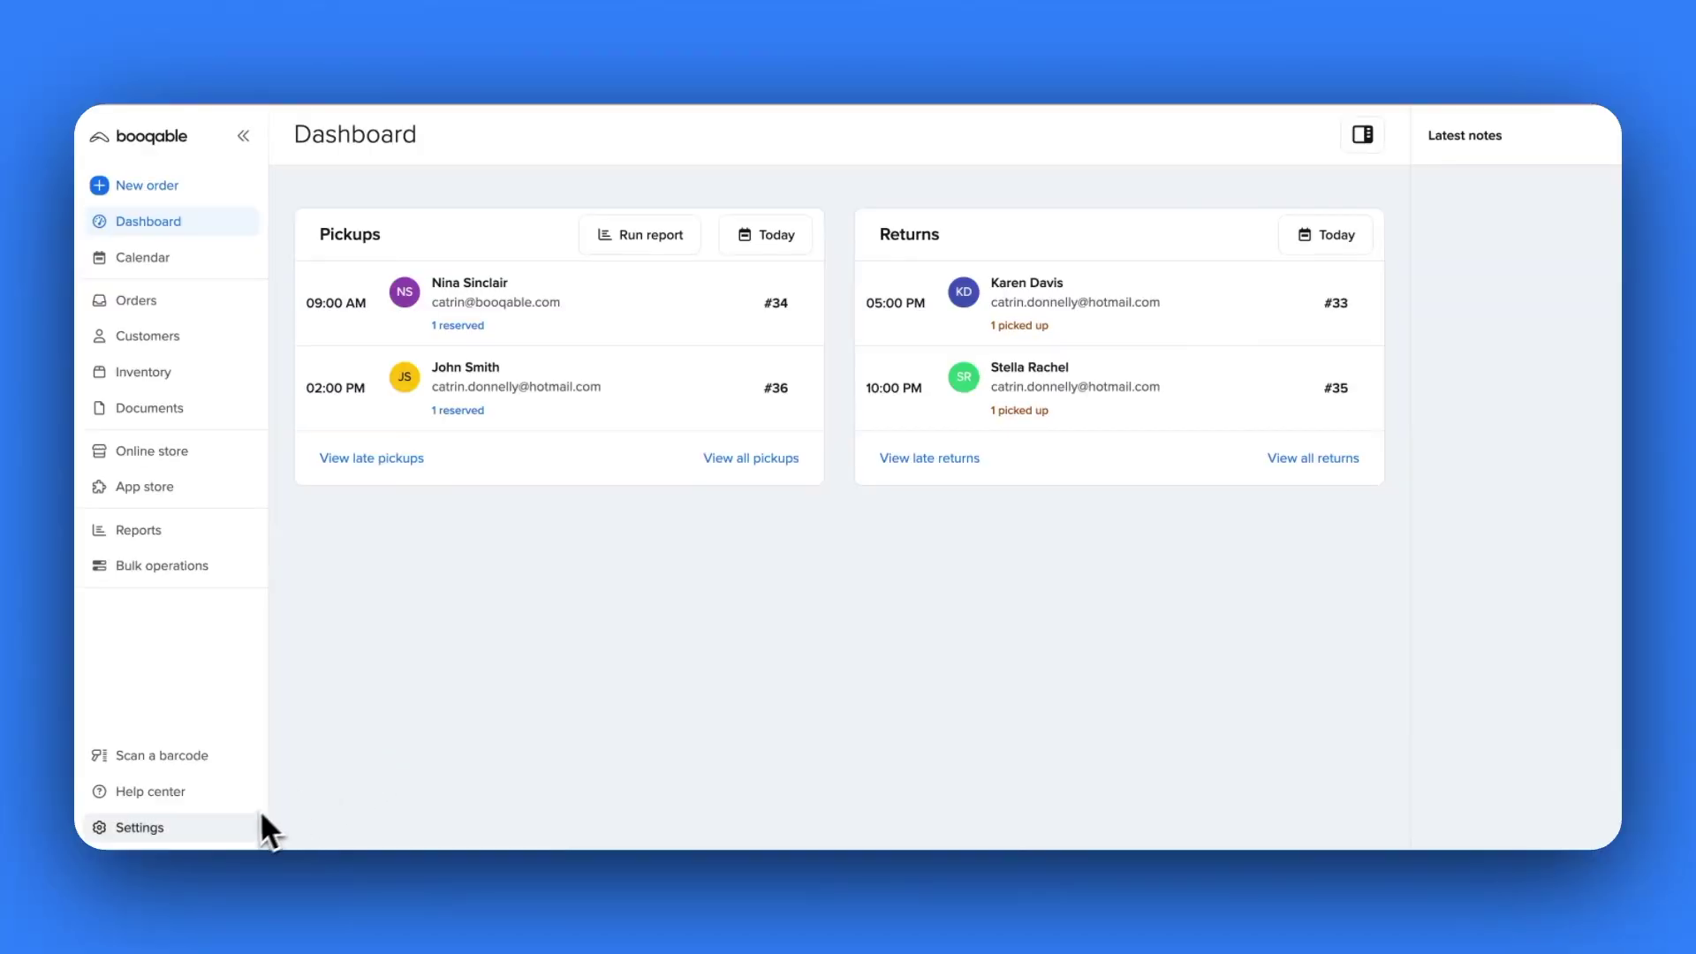
Step: Go to the Coupon codes section of the Pricing settings
{"action": "left_click", "coordinate": [223, 846]}
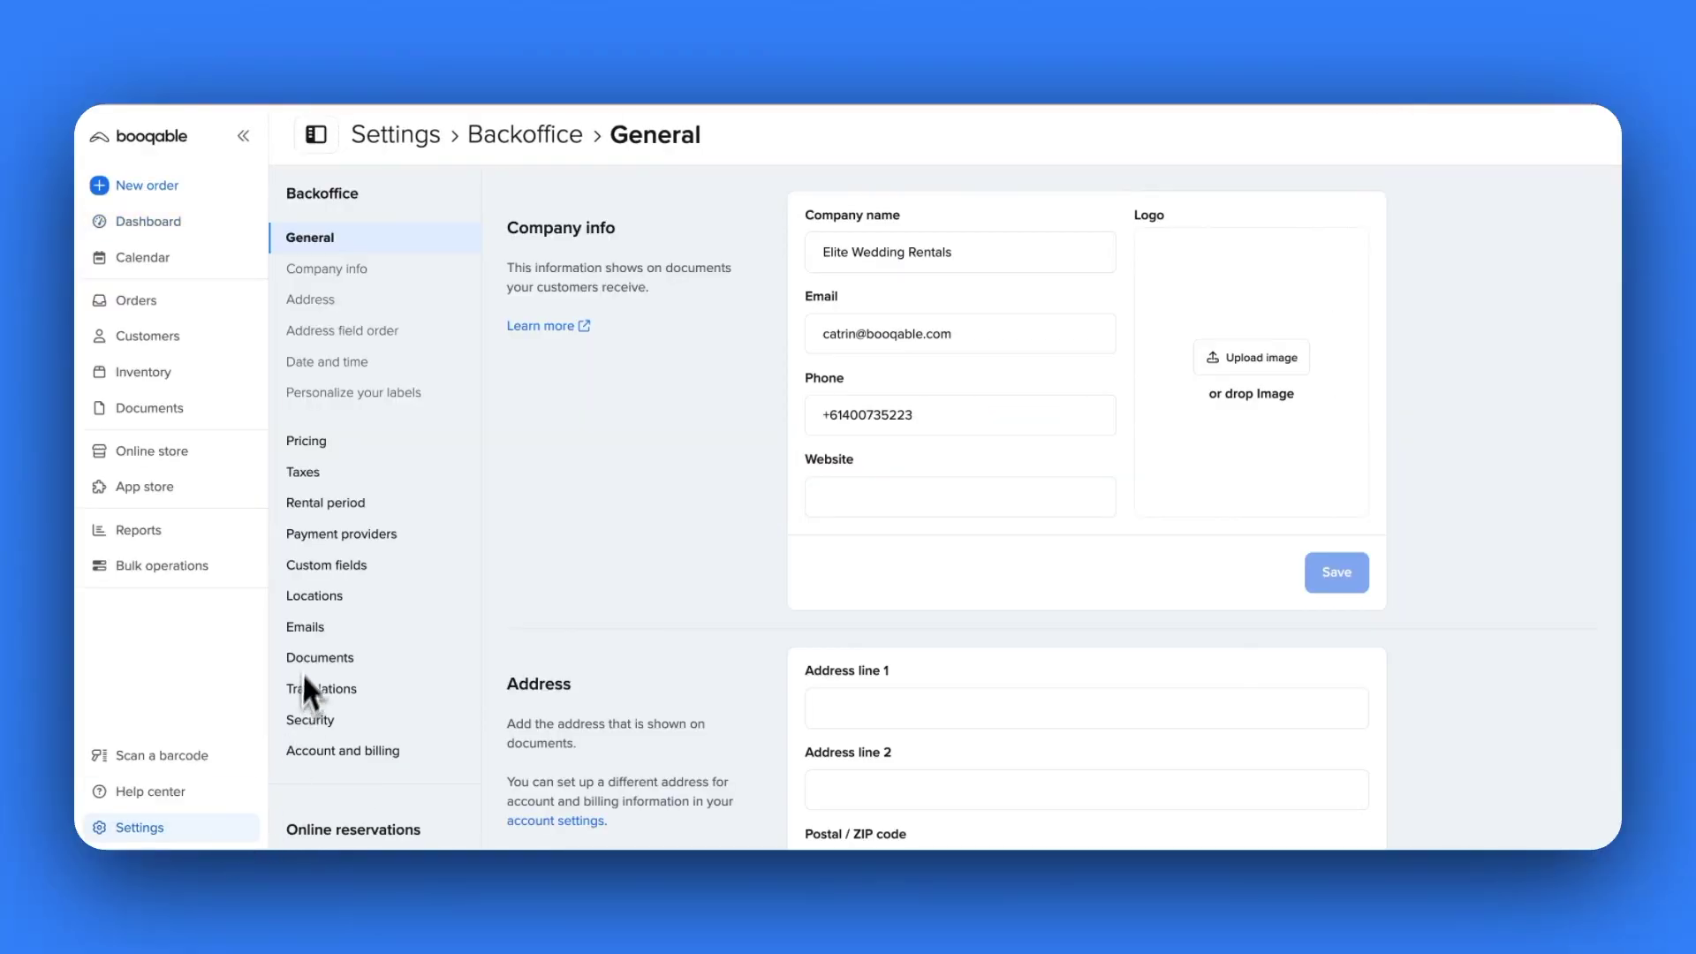
{"action": "left_click", "coordinate": [301, 446]}
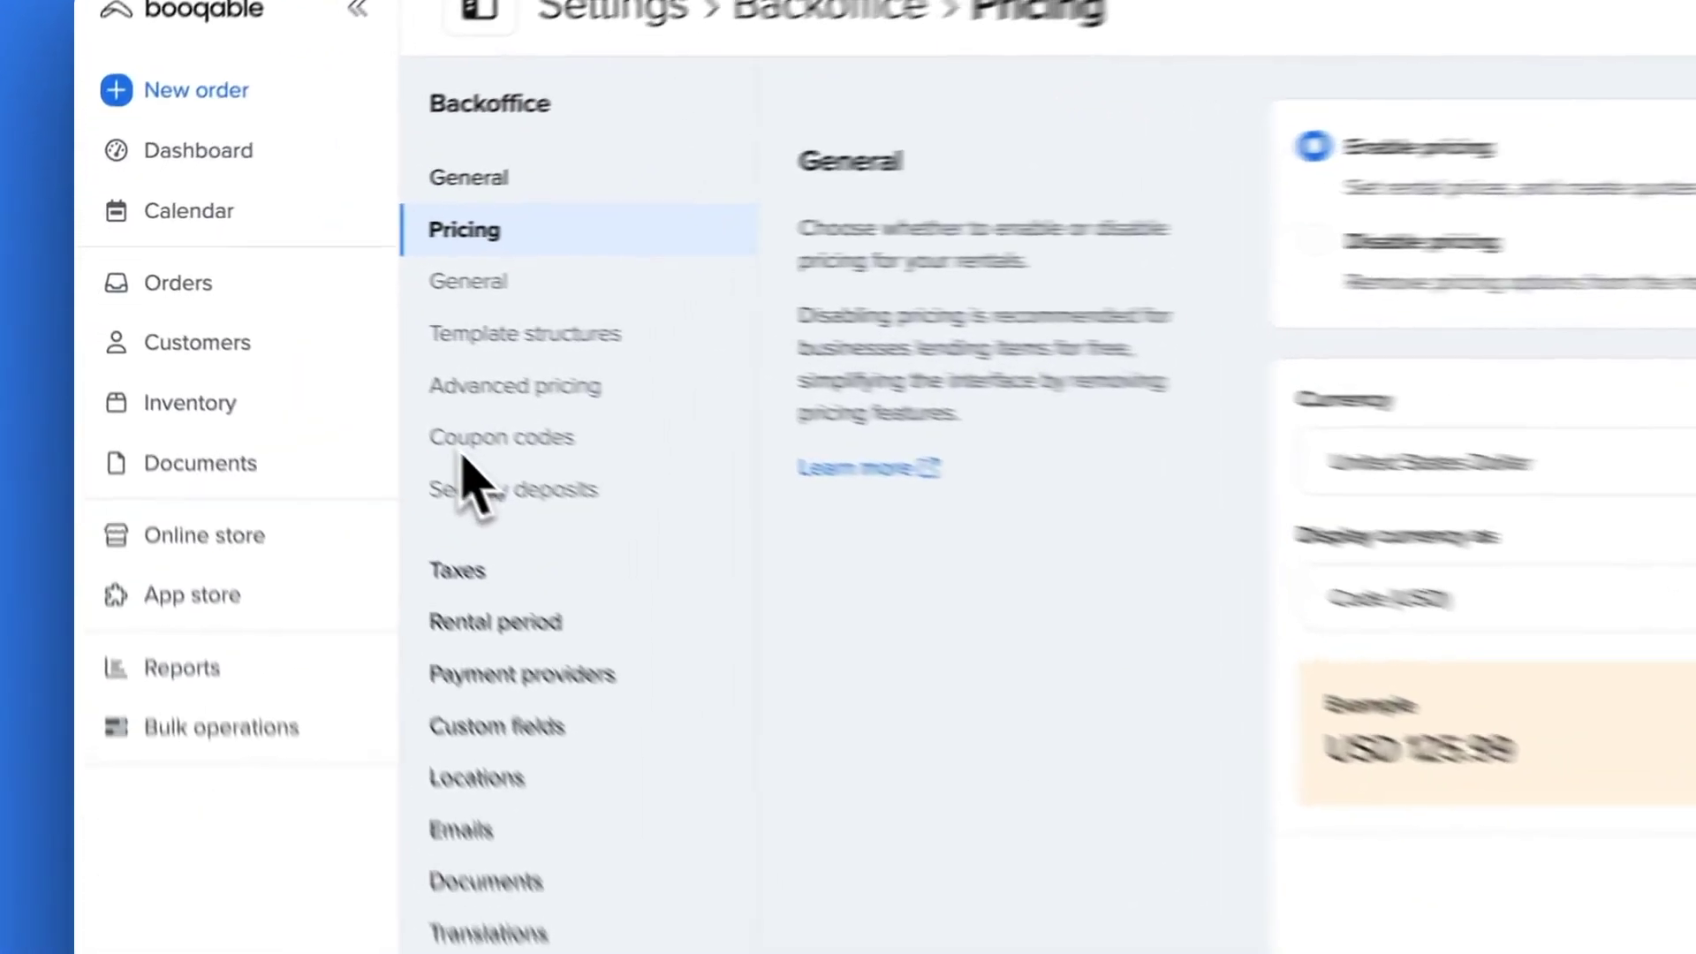
{"action": "left_click", "coordinate": [311, 394]}
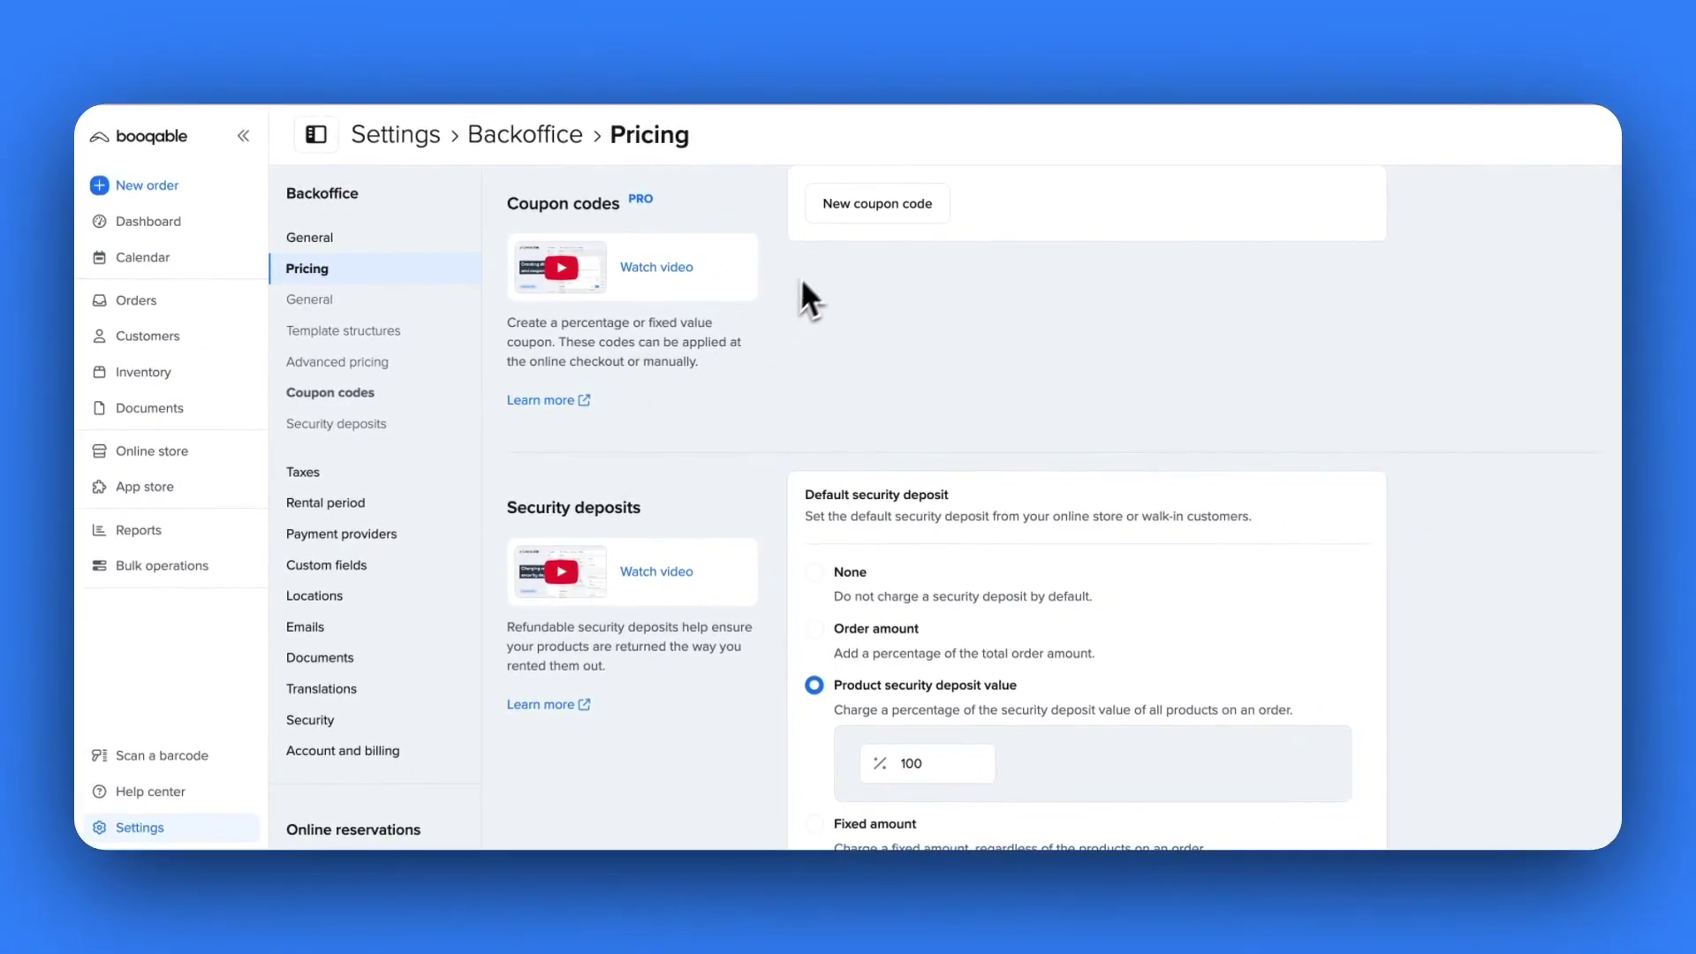
Step: Create the coupon code Discount50 at 50% off and save it
{"action": "left_click", "coordinate": [846, 220]}
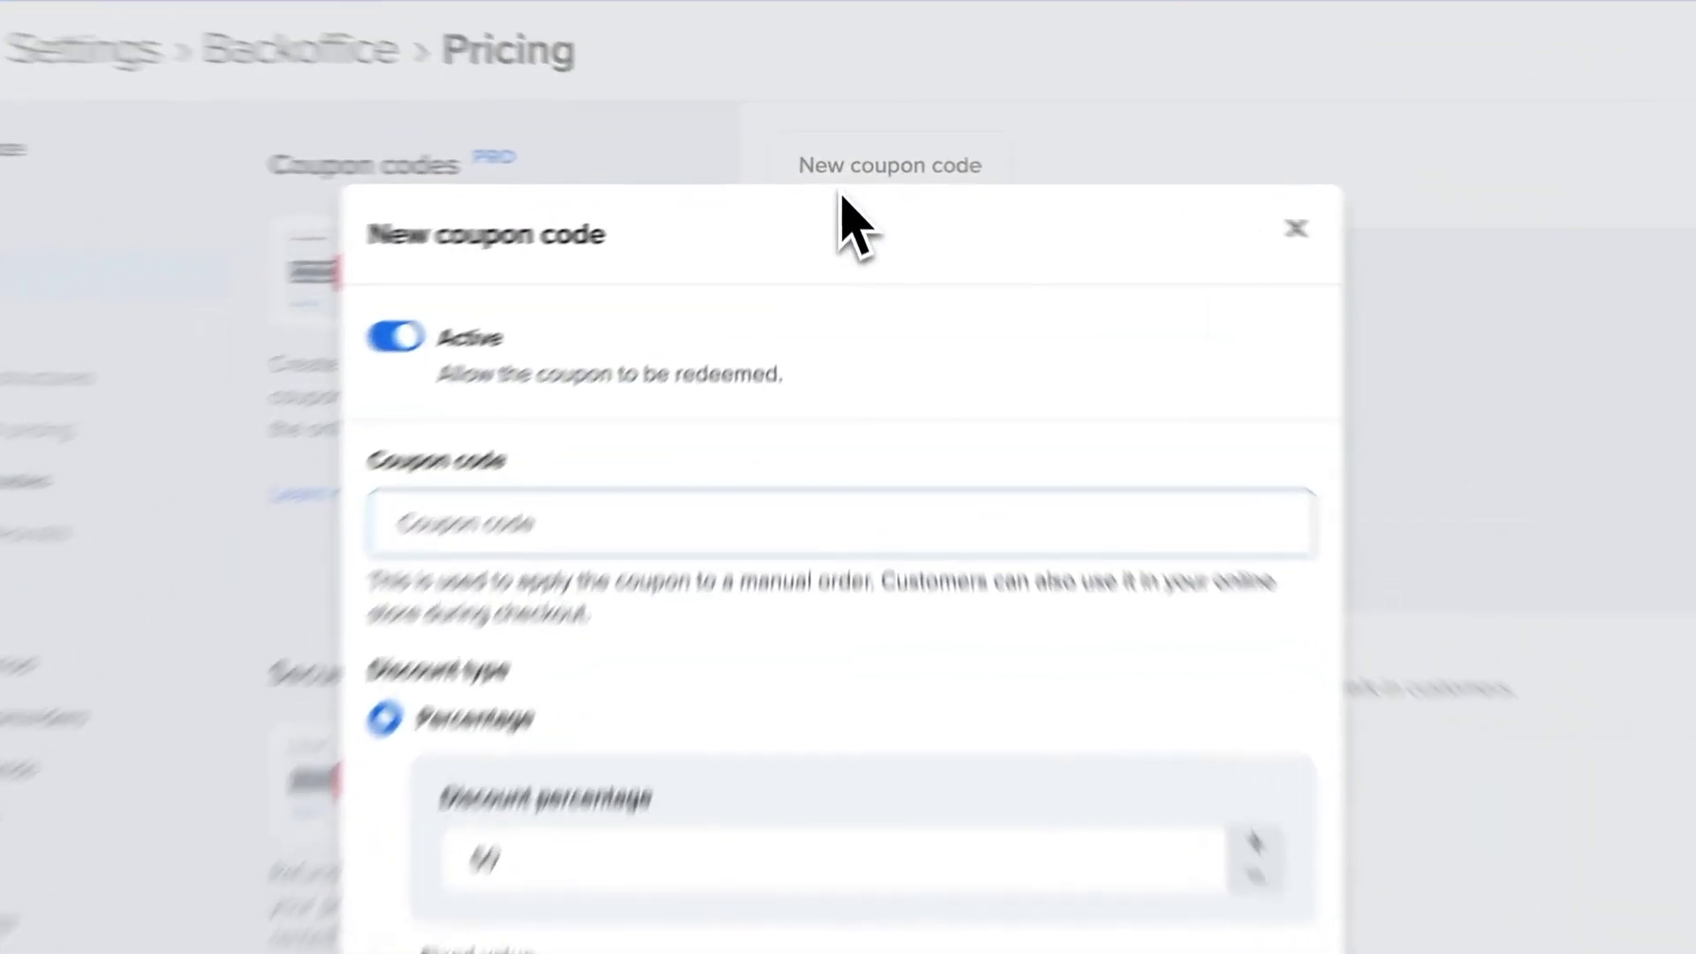
{"action": "type", "text": "Discount50"}
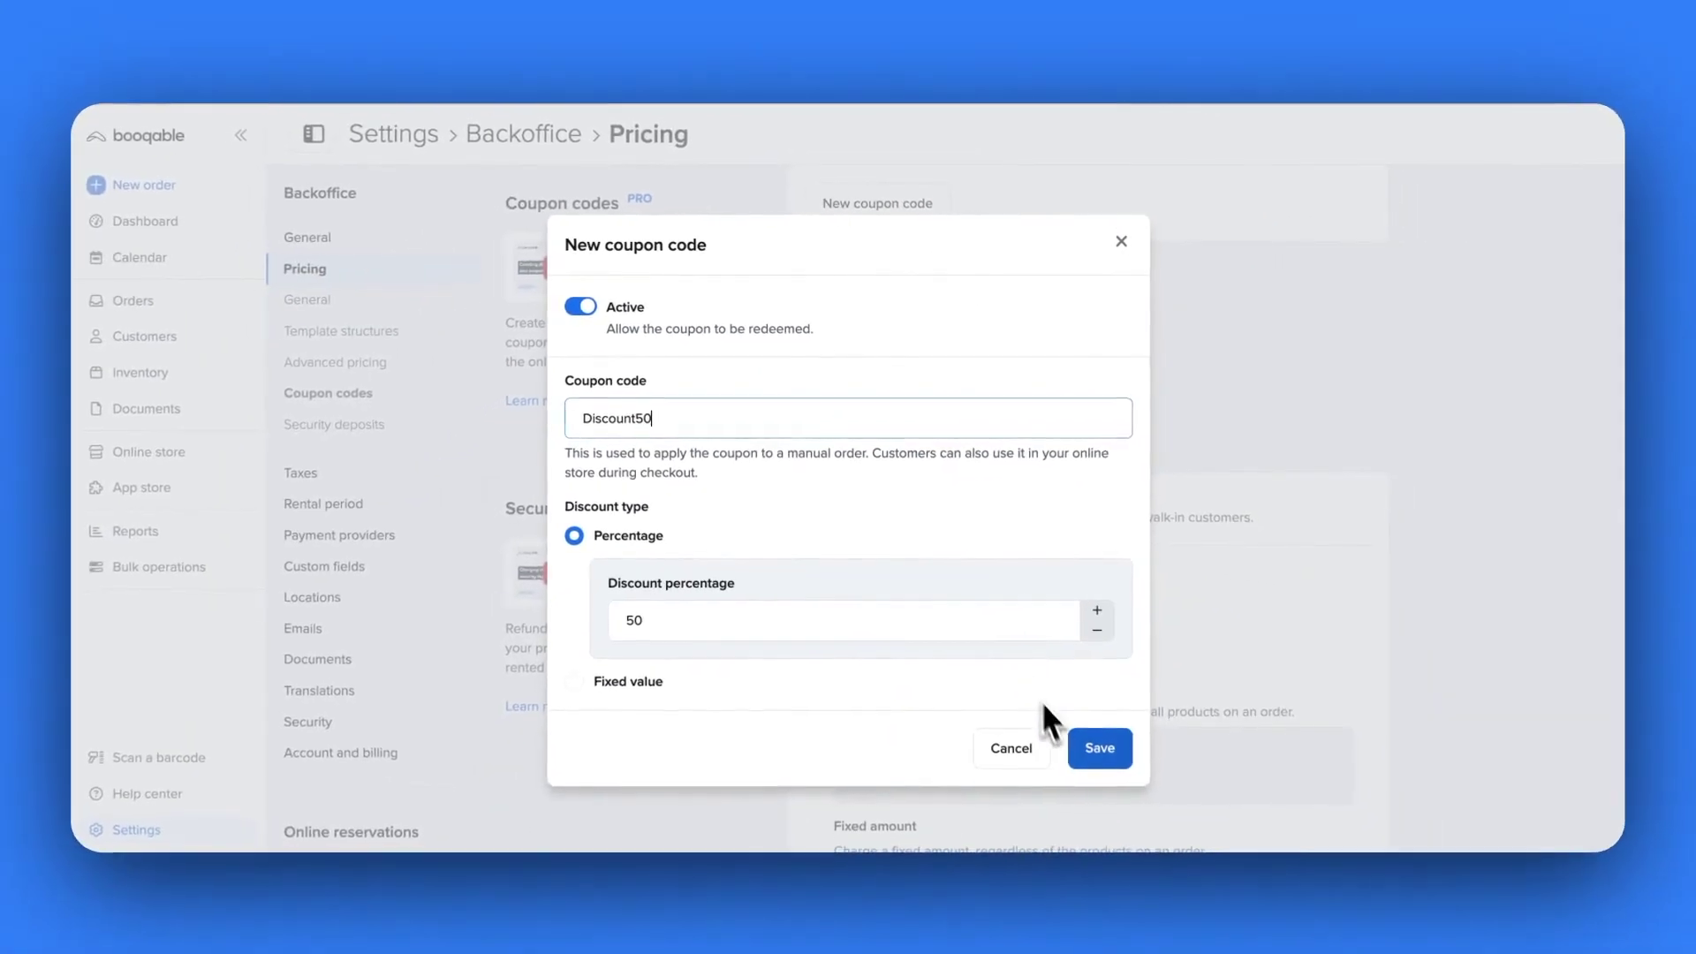
{"action": "left_click", "coordinate": [1083, 753]}
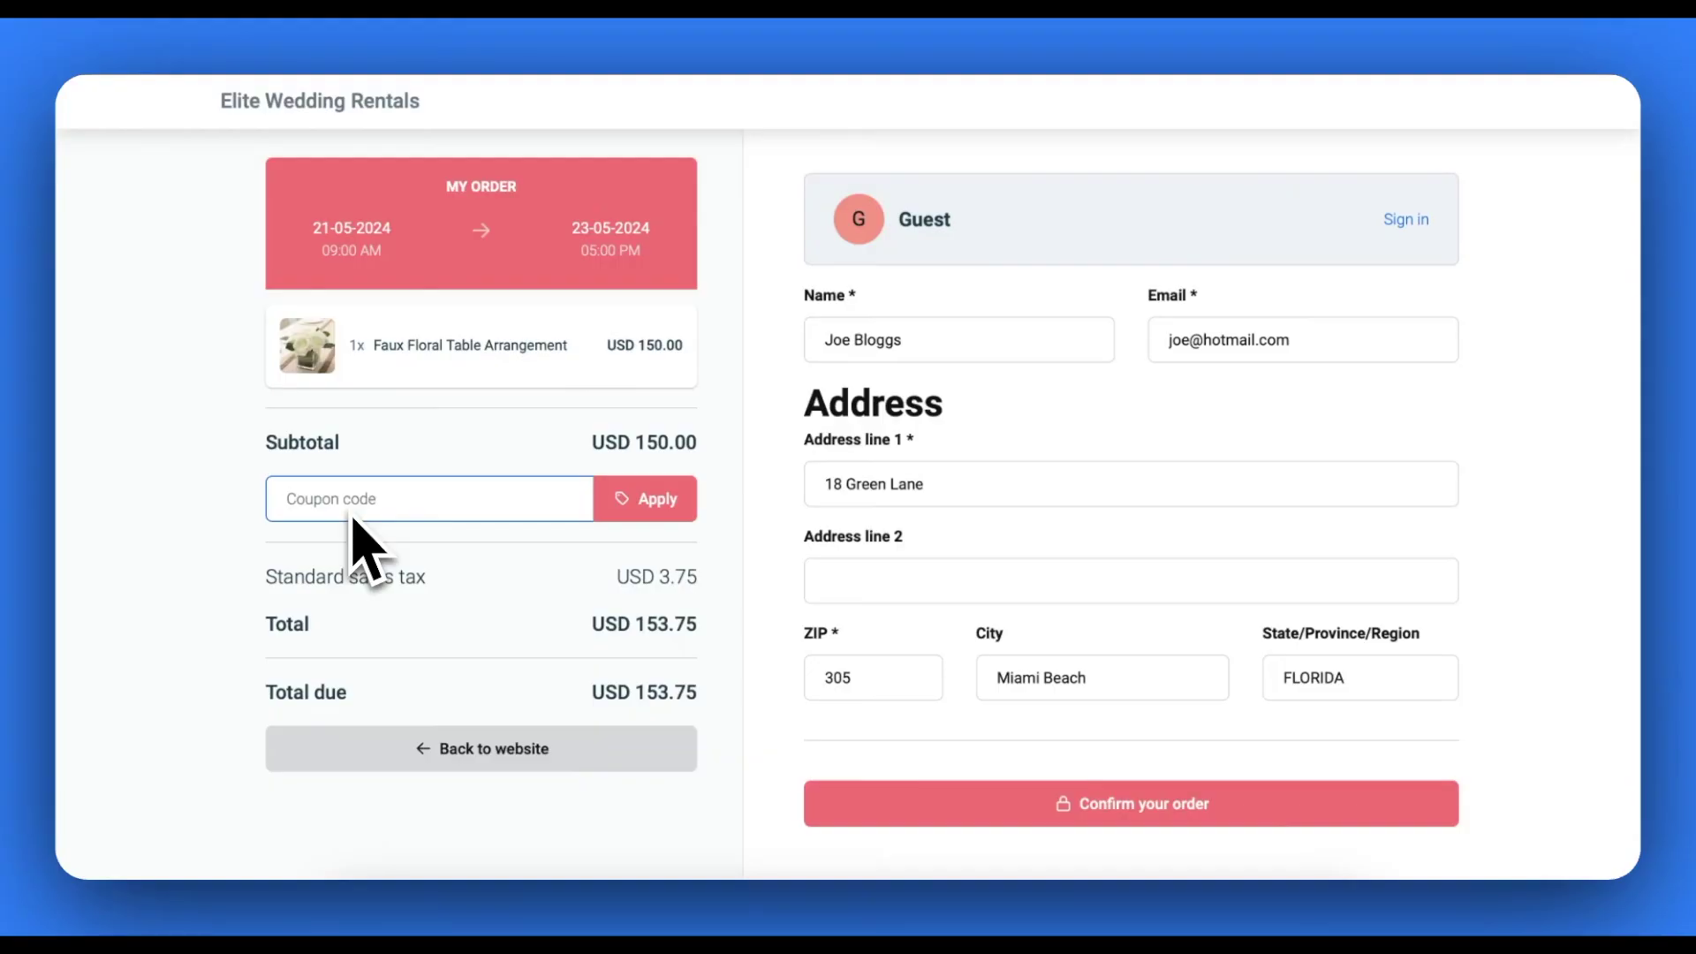
Step: Apply coupon code Discount50 at checkout, cutting the order total to USD 76.88
{"action": "type", "text": "Discount"}
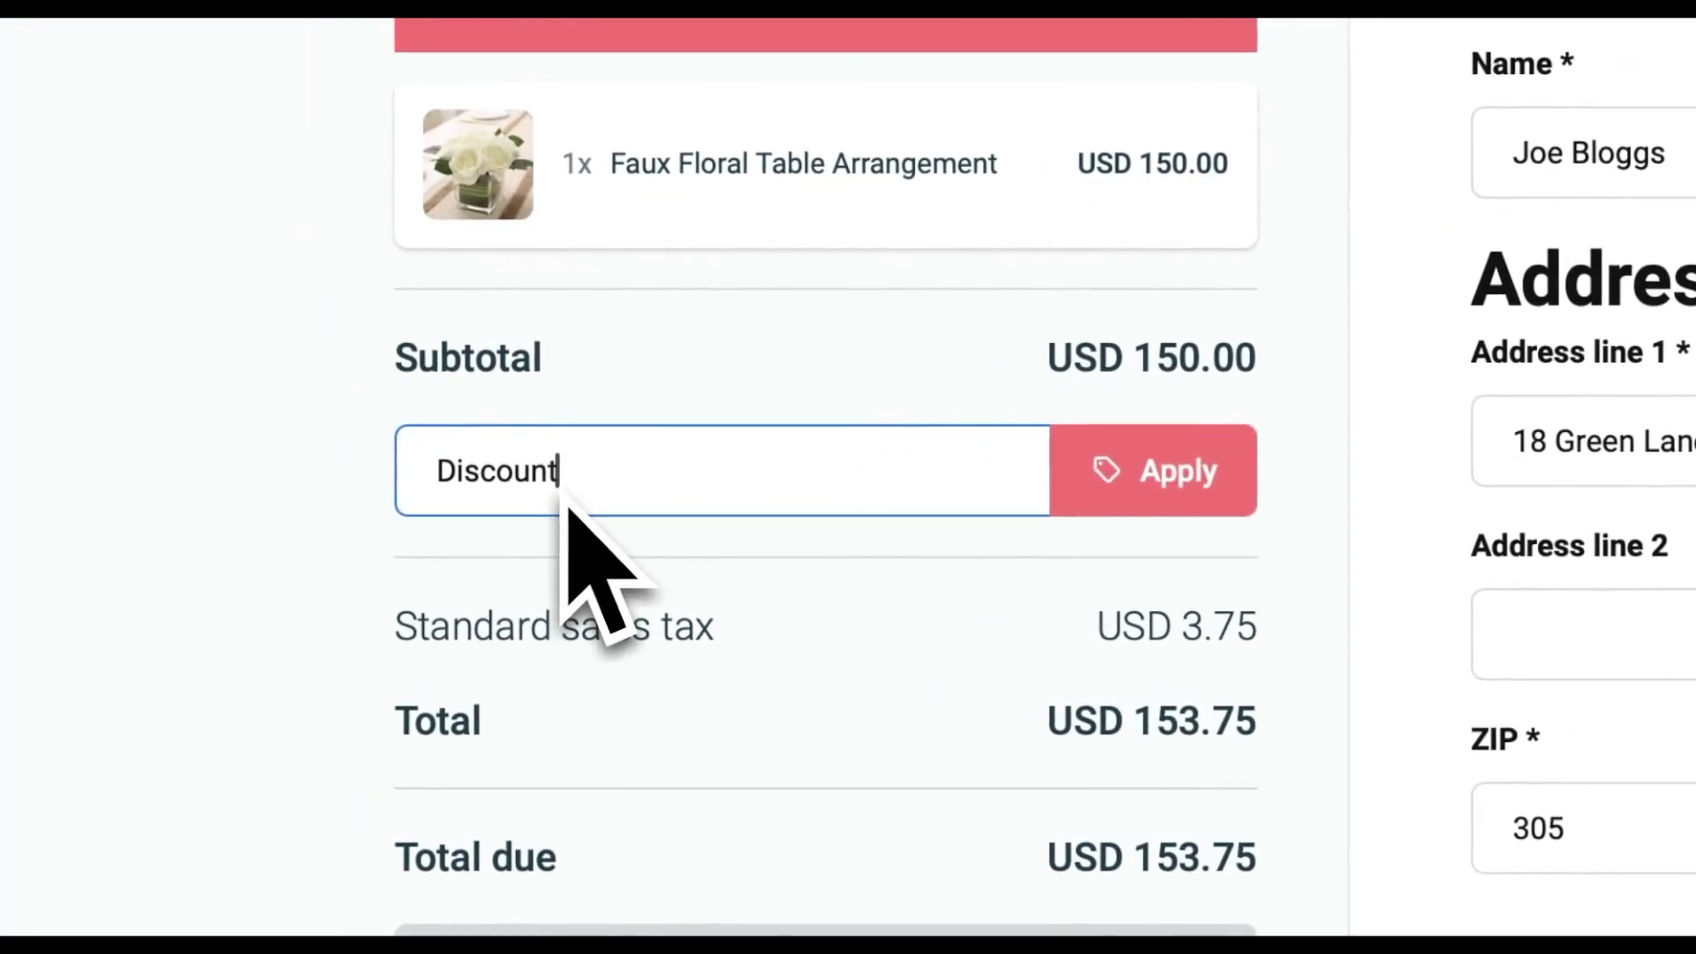
{"action": "type", "text": "50"}
{"action": "left_click", "coordinate": [1115, 494]}
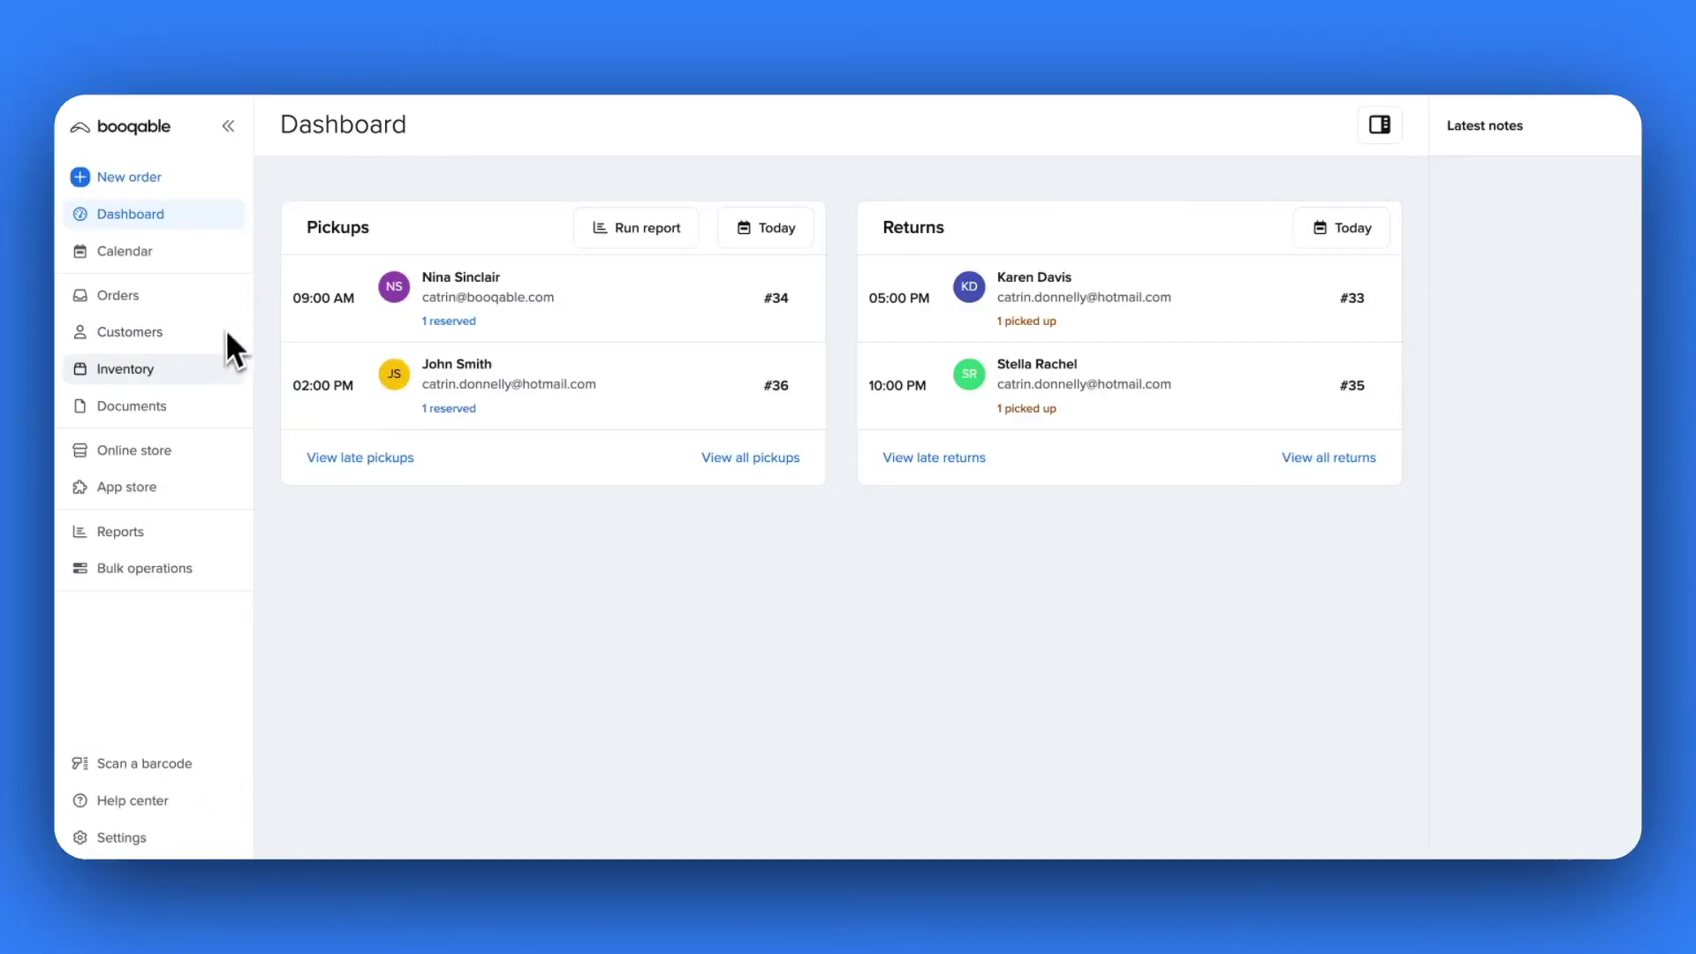
Step: Select all 11 inventory products and generate QR Code barcodes including individual stock items
{"action": "left_click", "coordinate": [212, 366]}
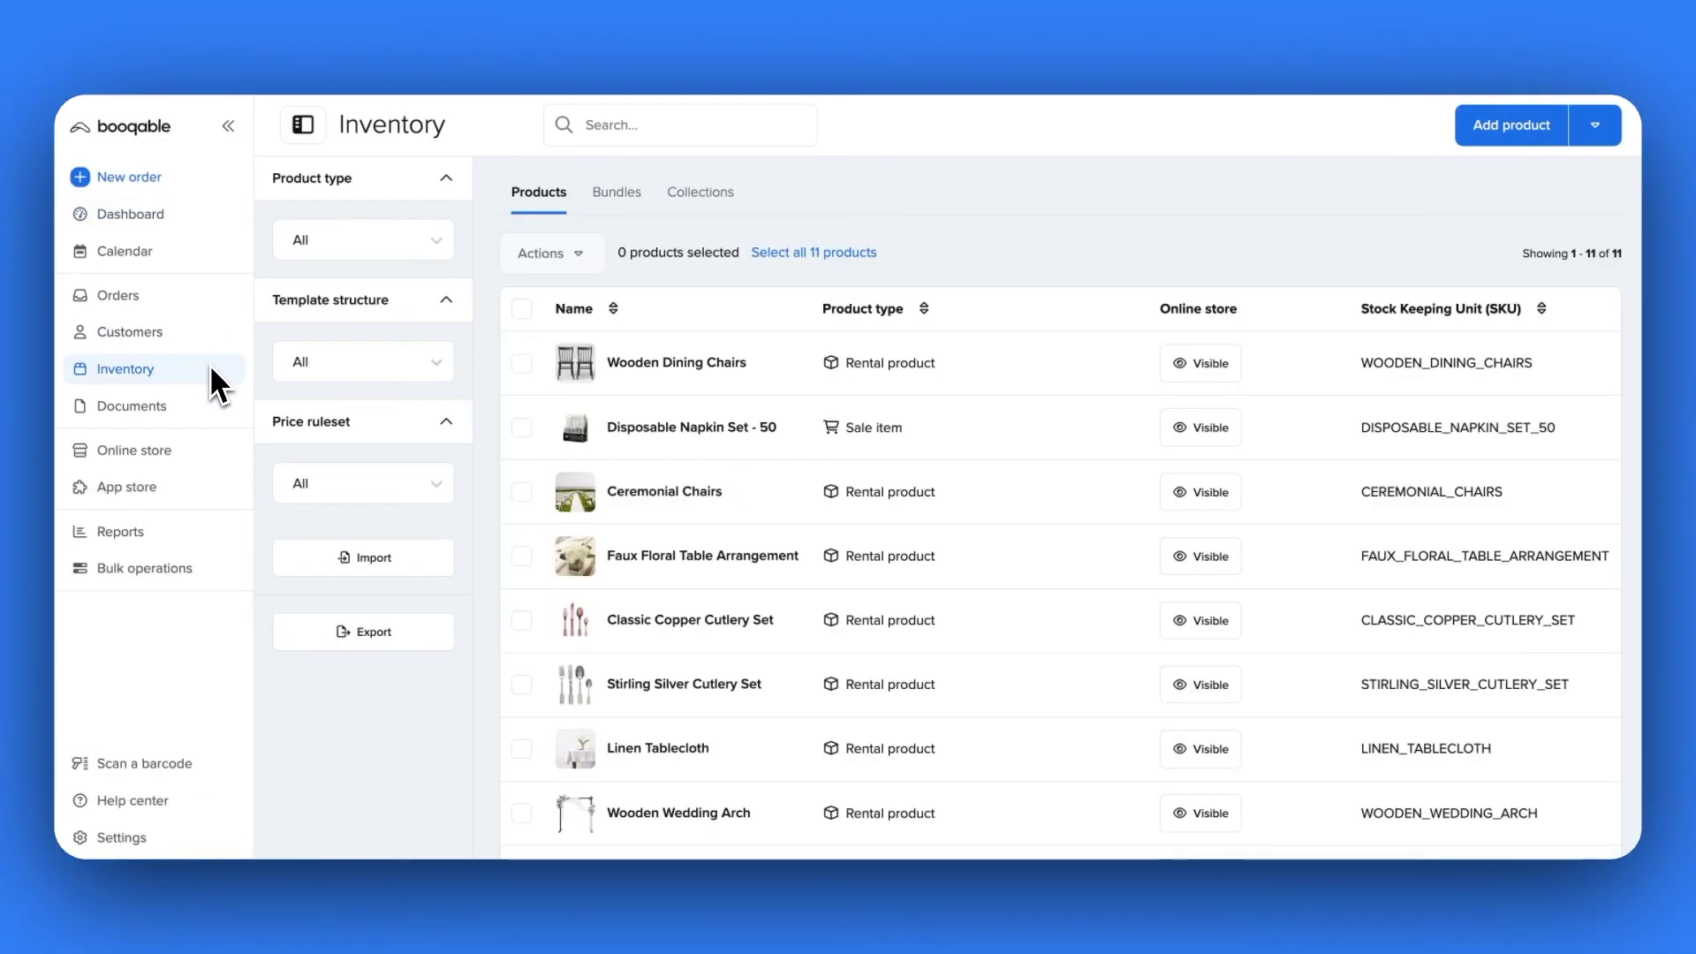
{"action": "left_click", "coordinate": [521, 309]}
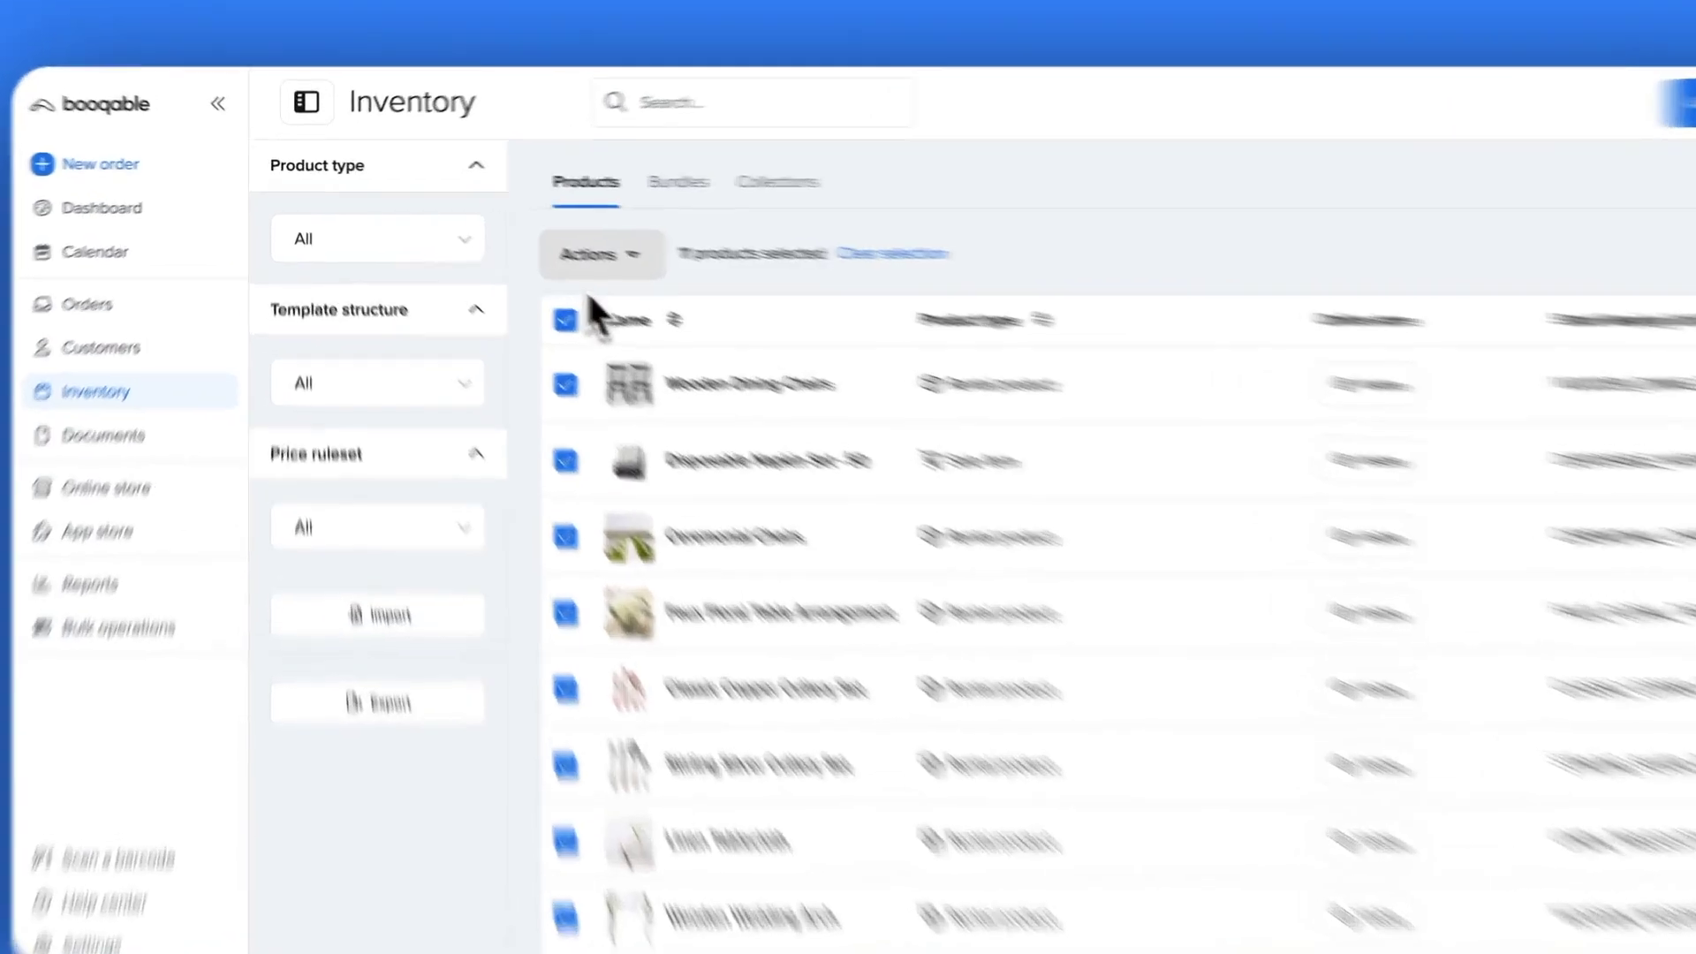
{"action": "left_click", "coordinate": [565, 256]}
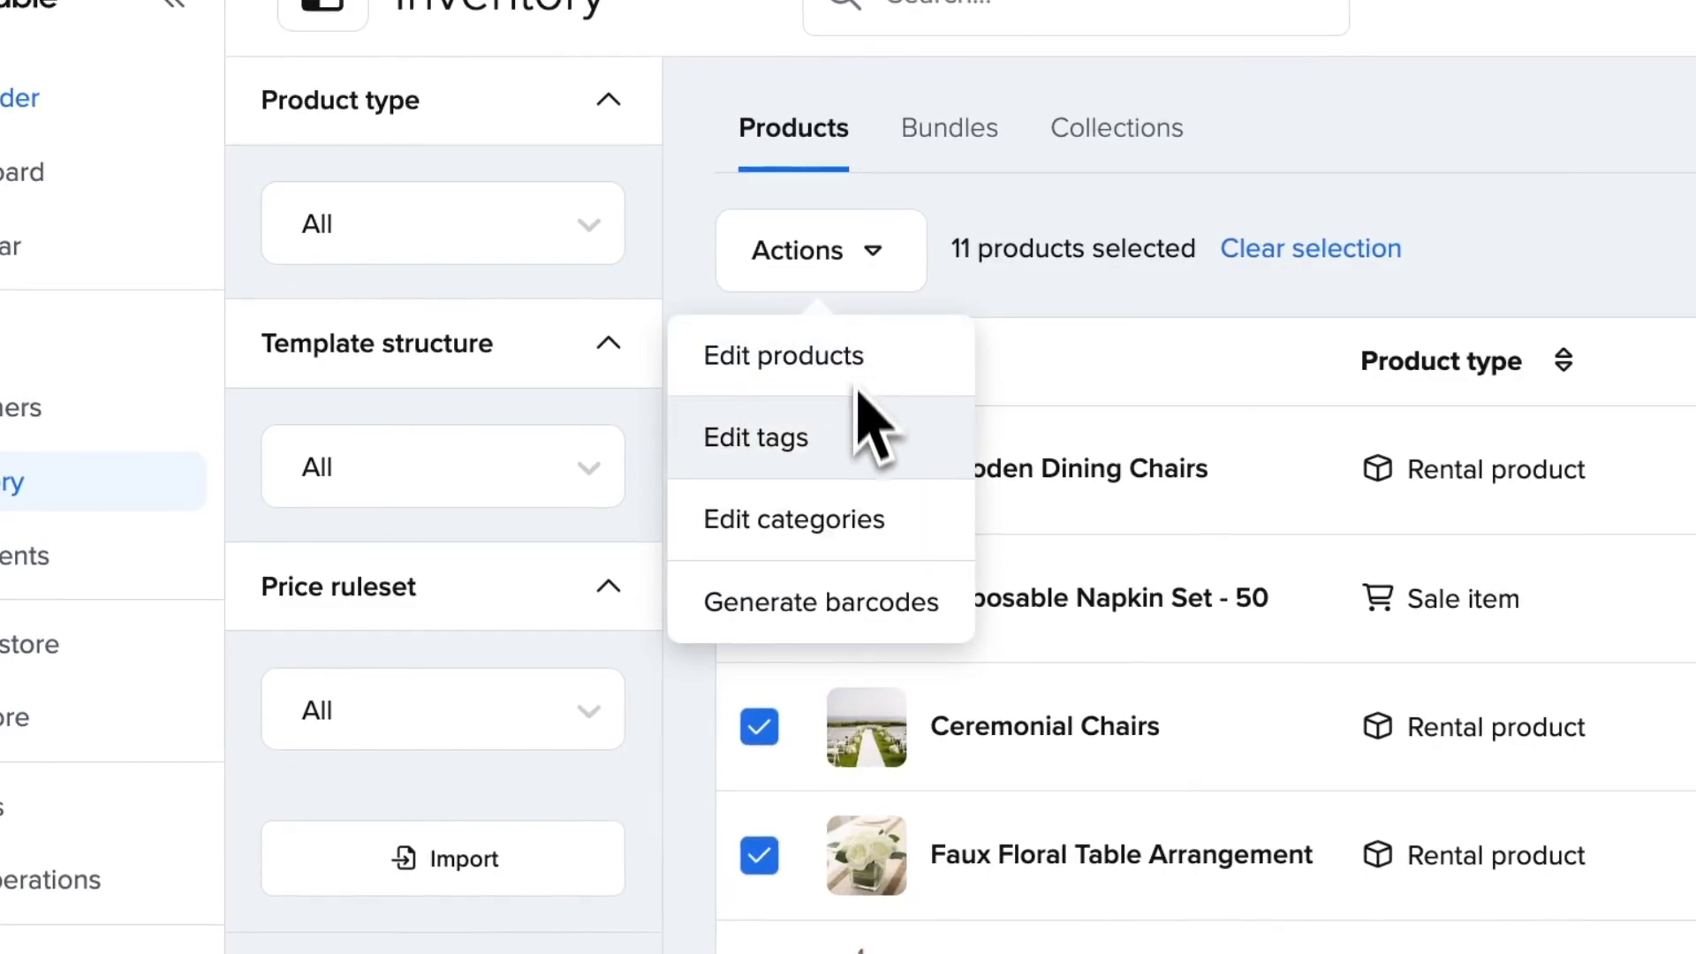
{"action": "left_click", "coordinate": [856, 618]}
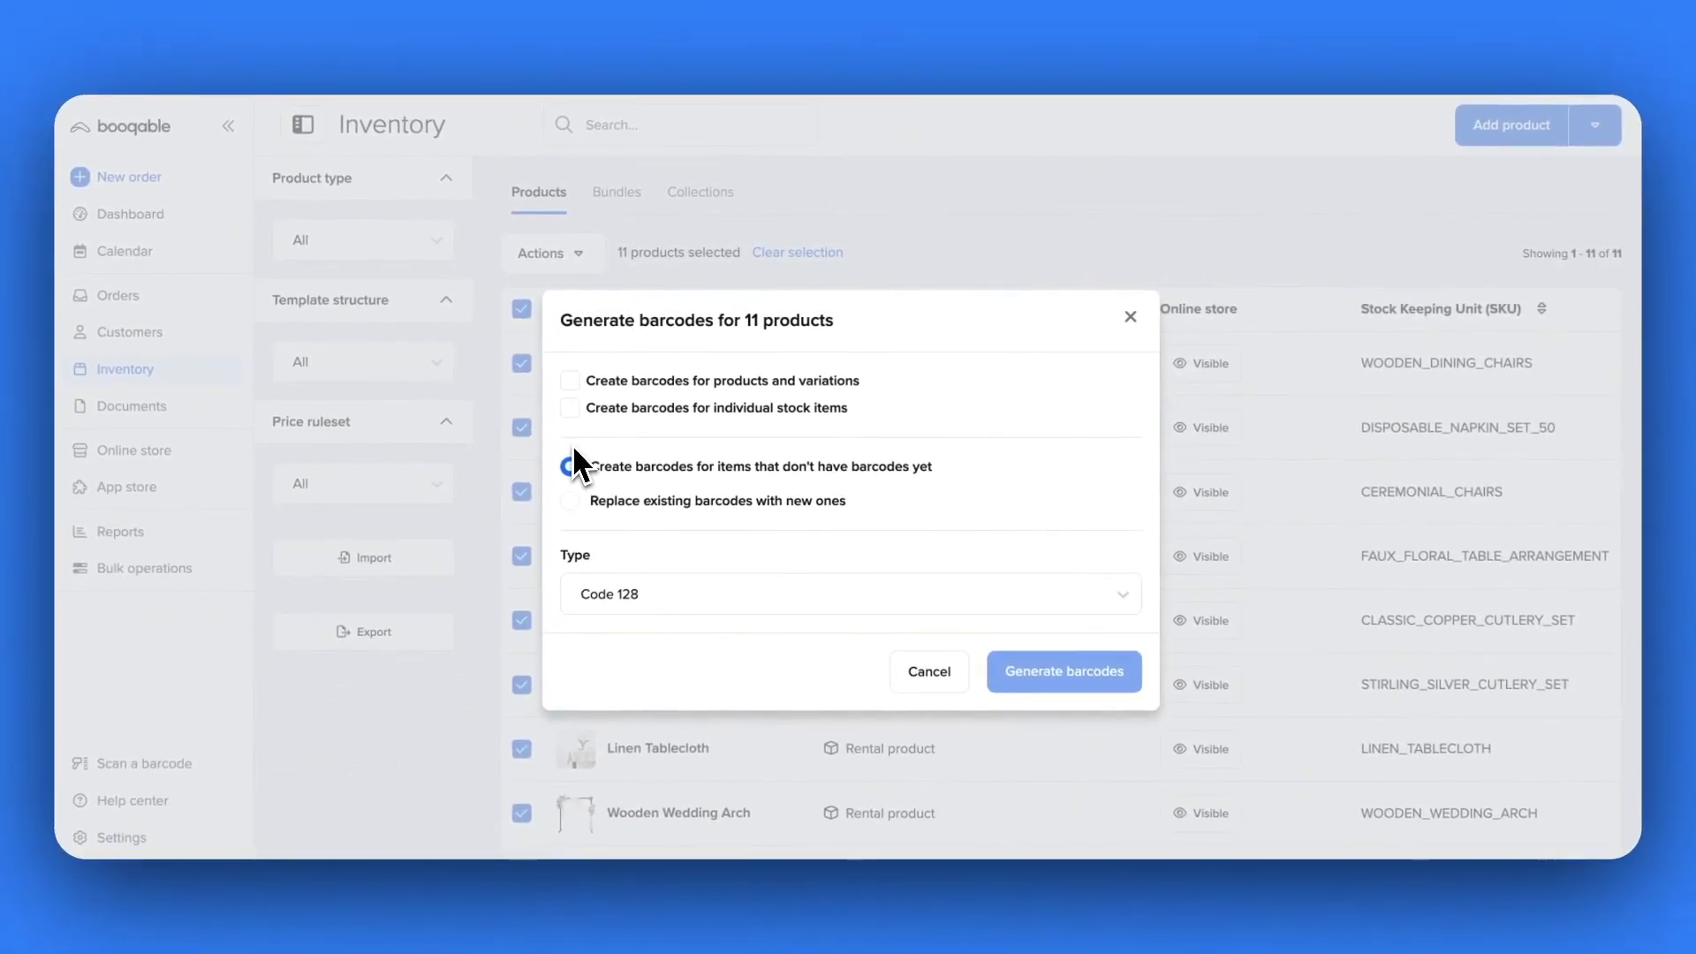
{"action": "left_click", "coordinate": [572, 412]}
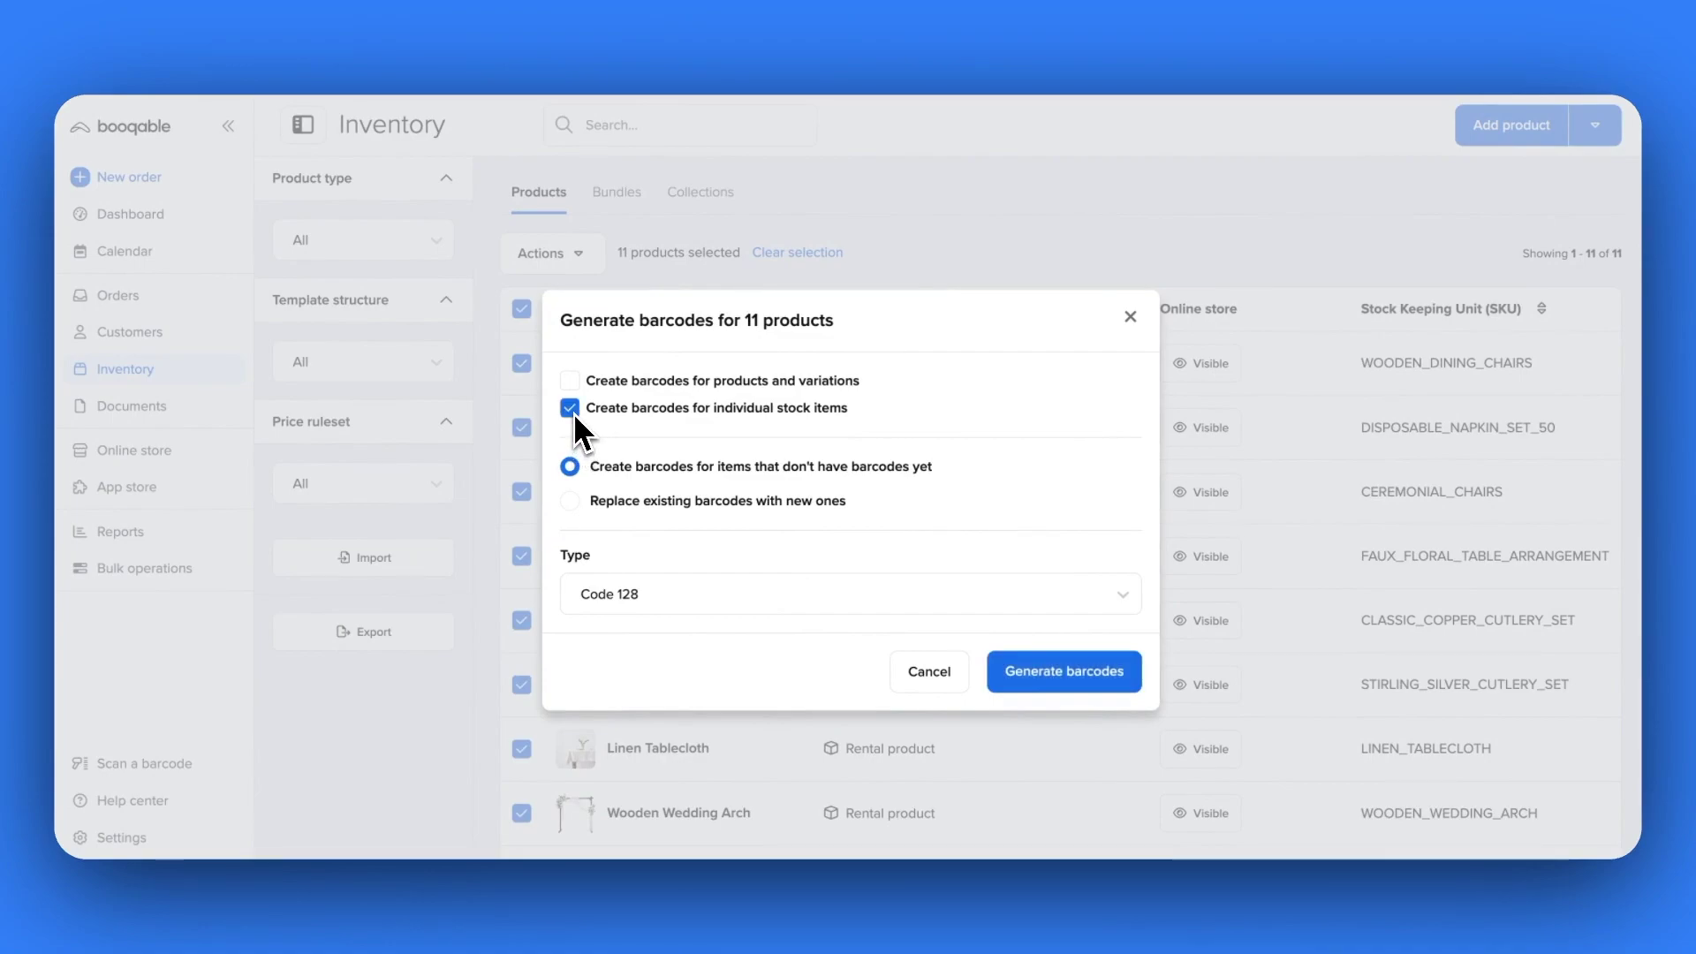
{"action": "left_click", "coordinate": [631, 599]}
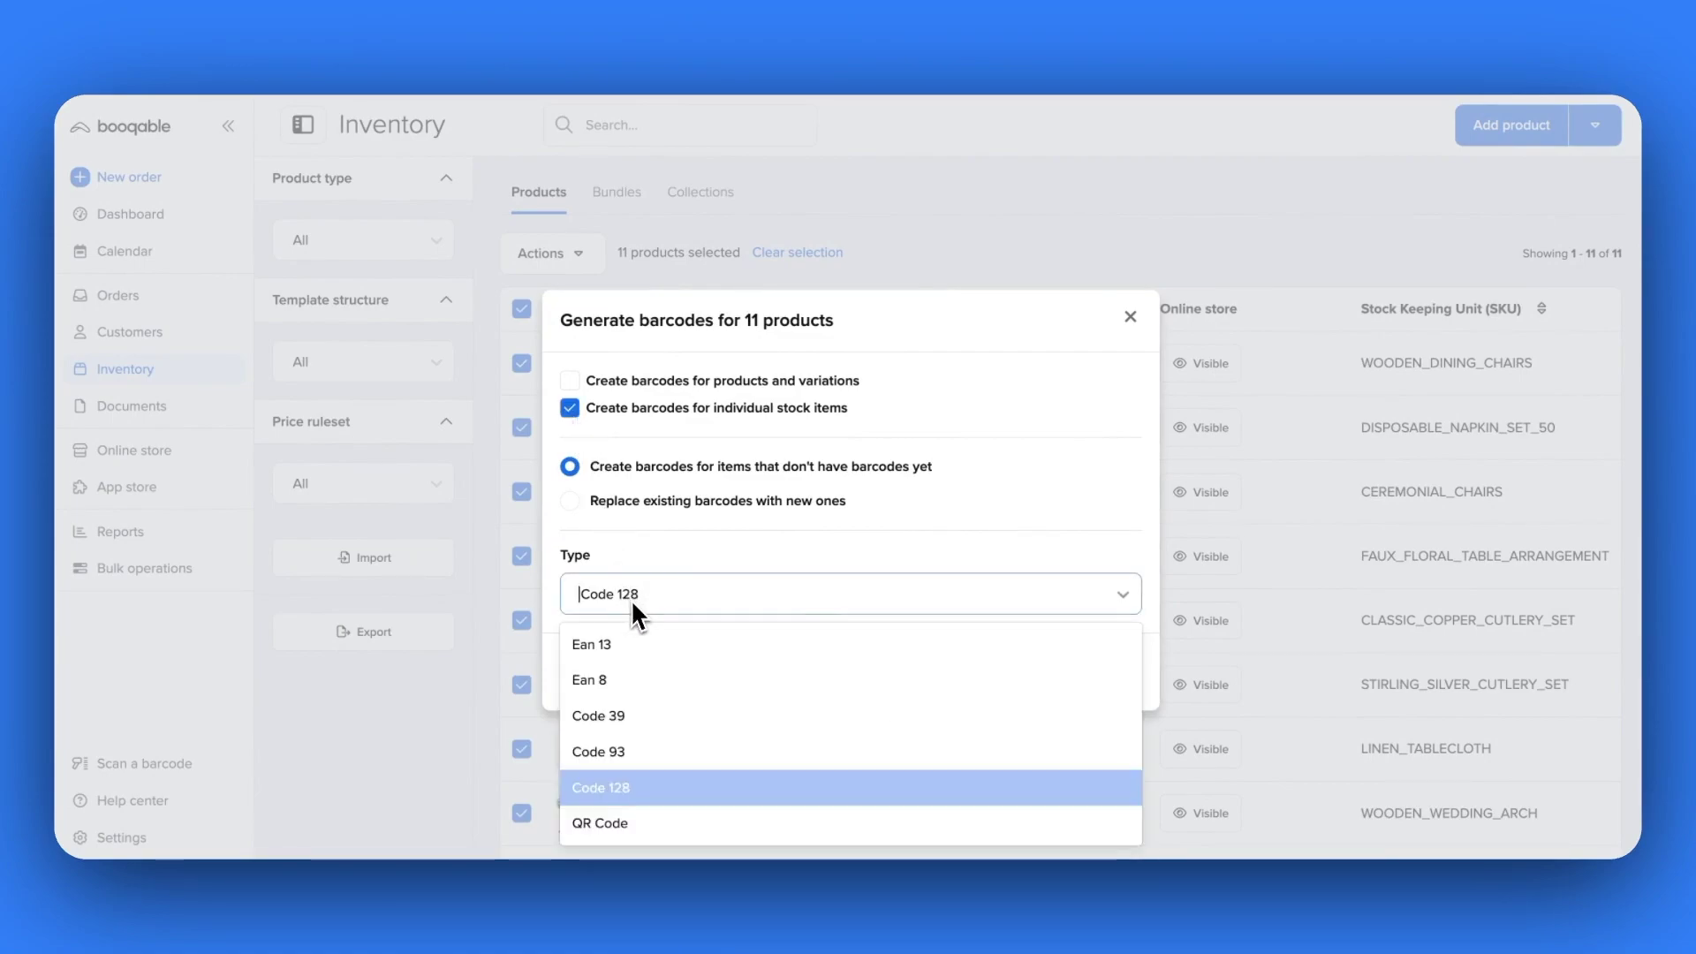
{"action": "left_click", "coordinate": [636, 820]}
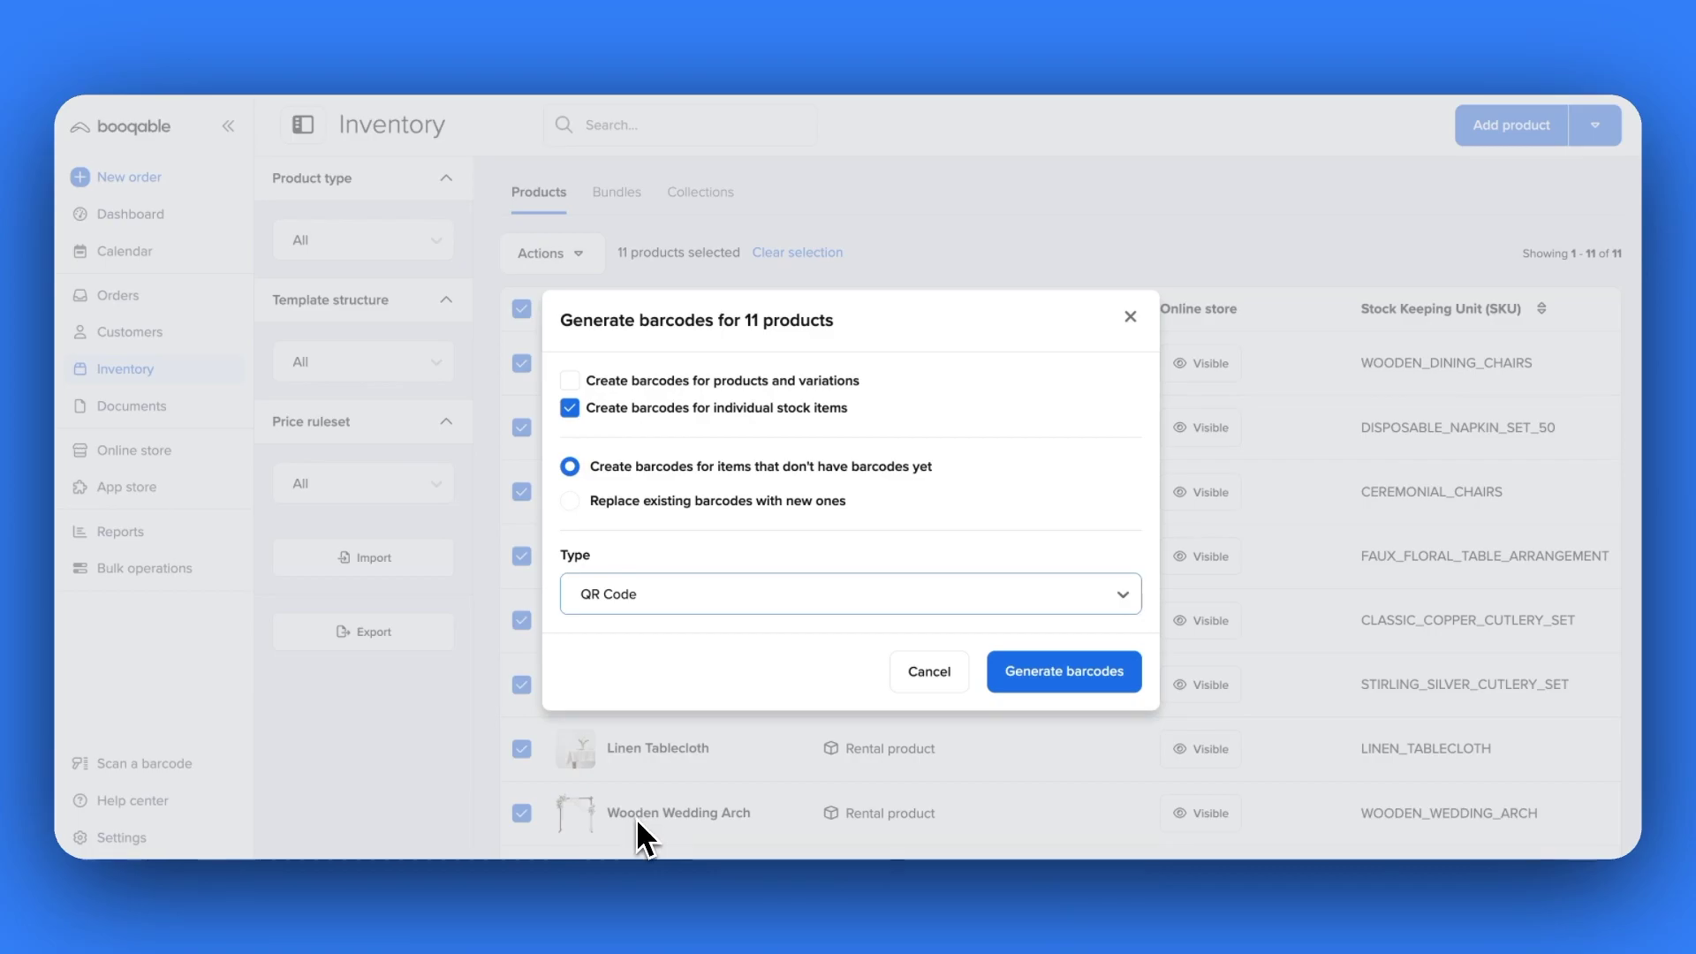
{"action": "left_click", "coordinate": [1015, 688]}
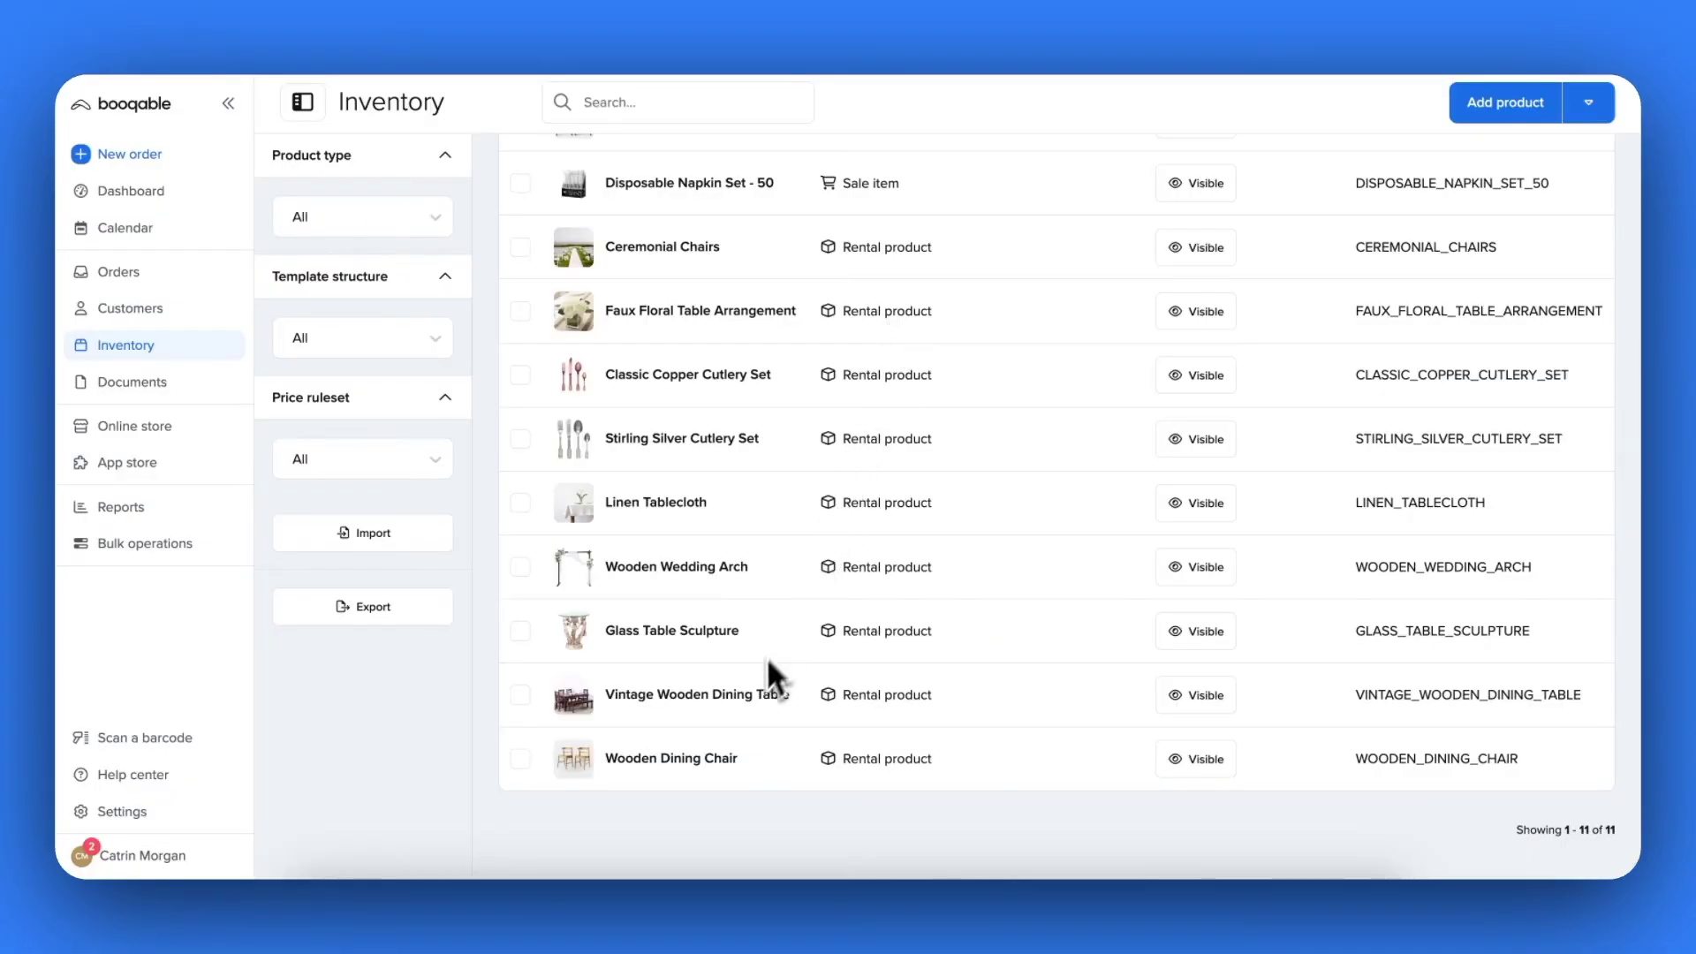
Step: Save a Wooden Dining Chair stock item's QR barcode, then start the pickup for order #32
{"action": "left_click", "coordinate": [730, 758]}
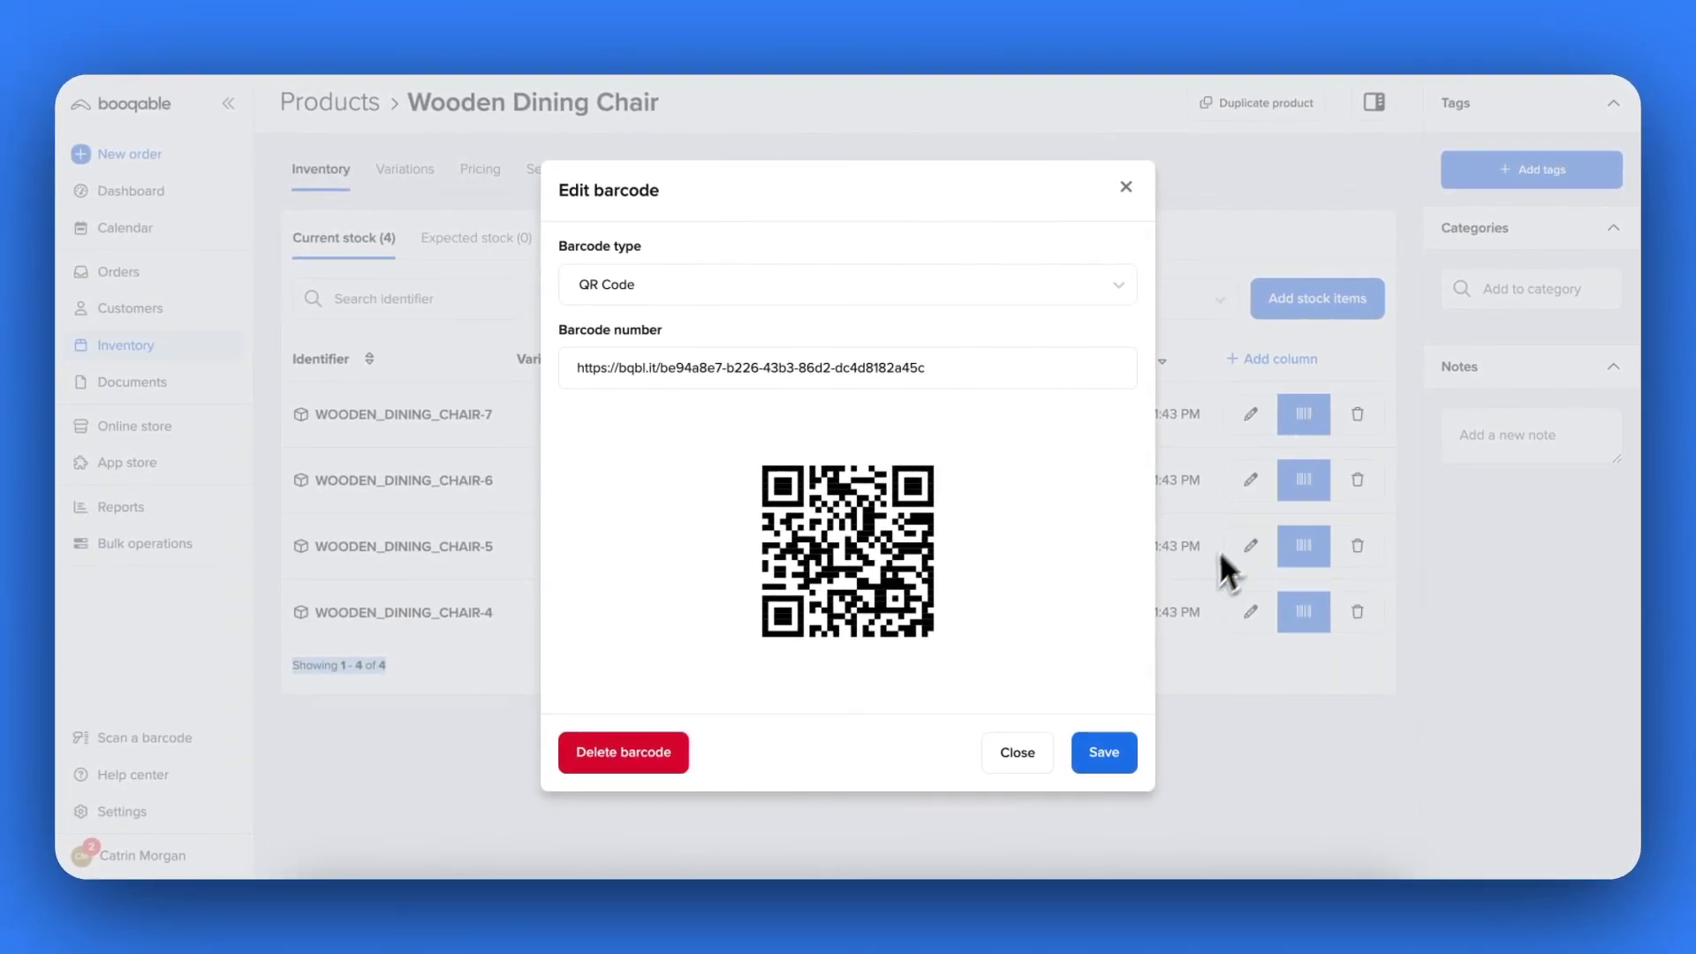
{"action": "left_click", "coordinate": [1104, 753]}
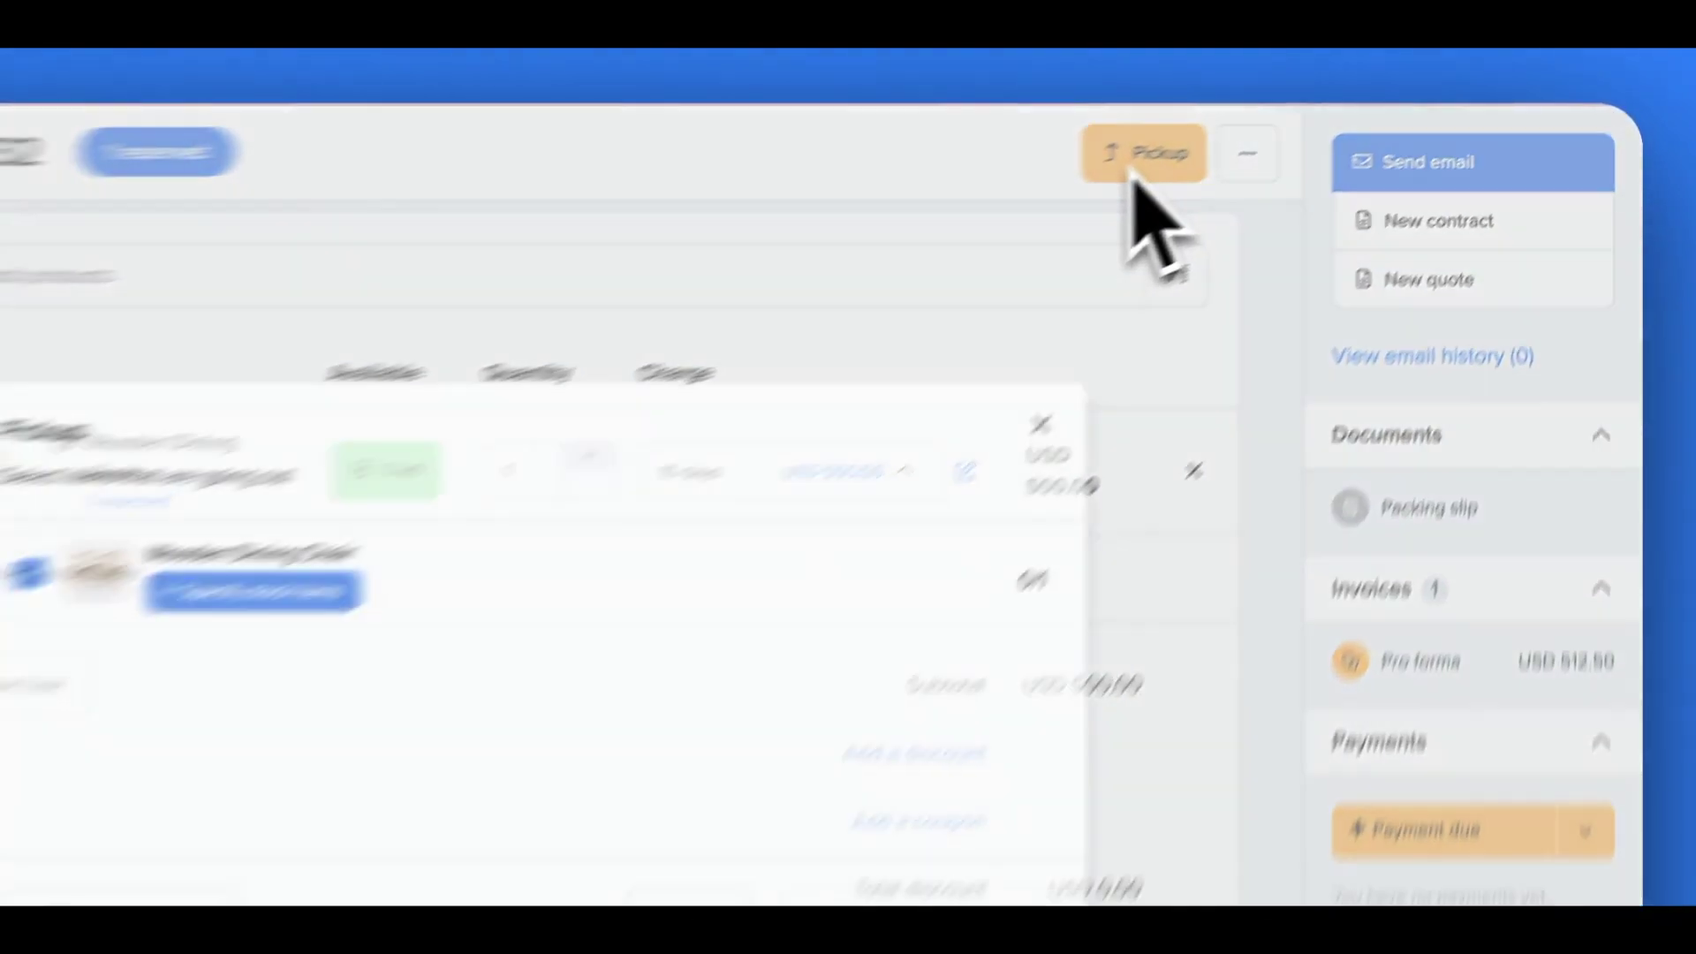
{"action": "left_click", "coordinate": [936, 176]}
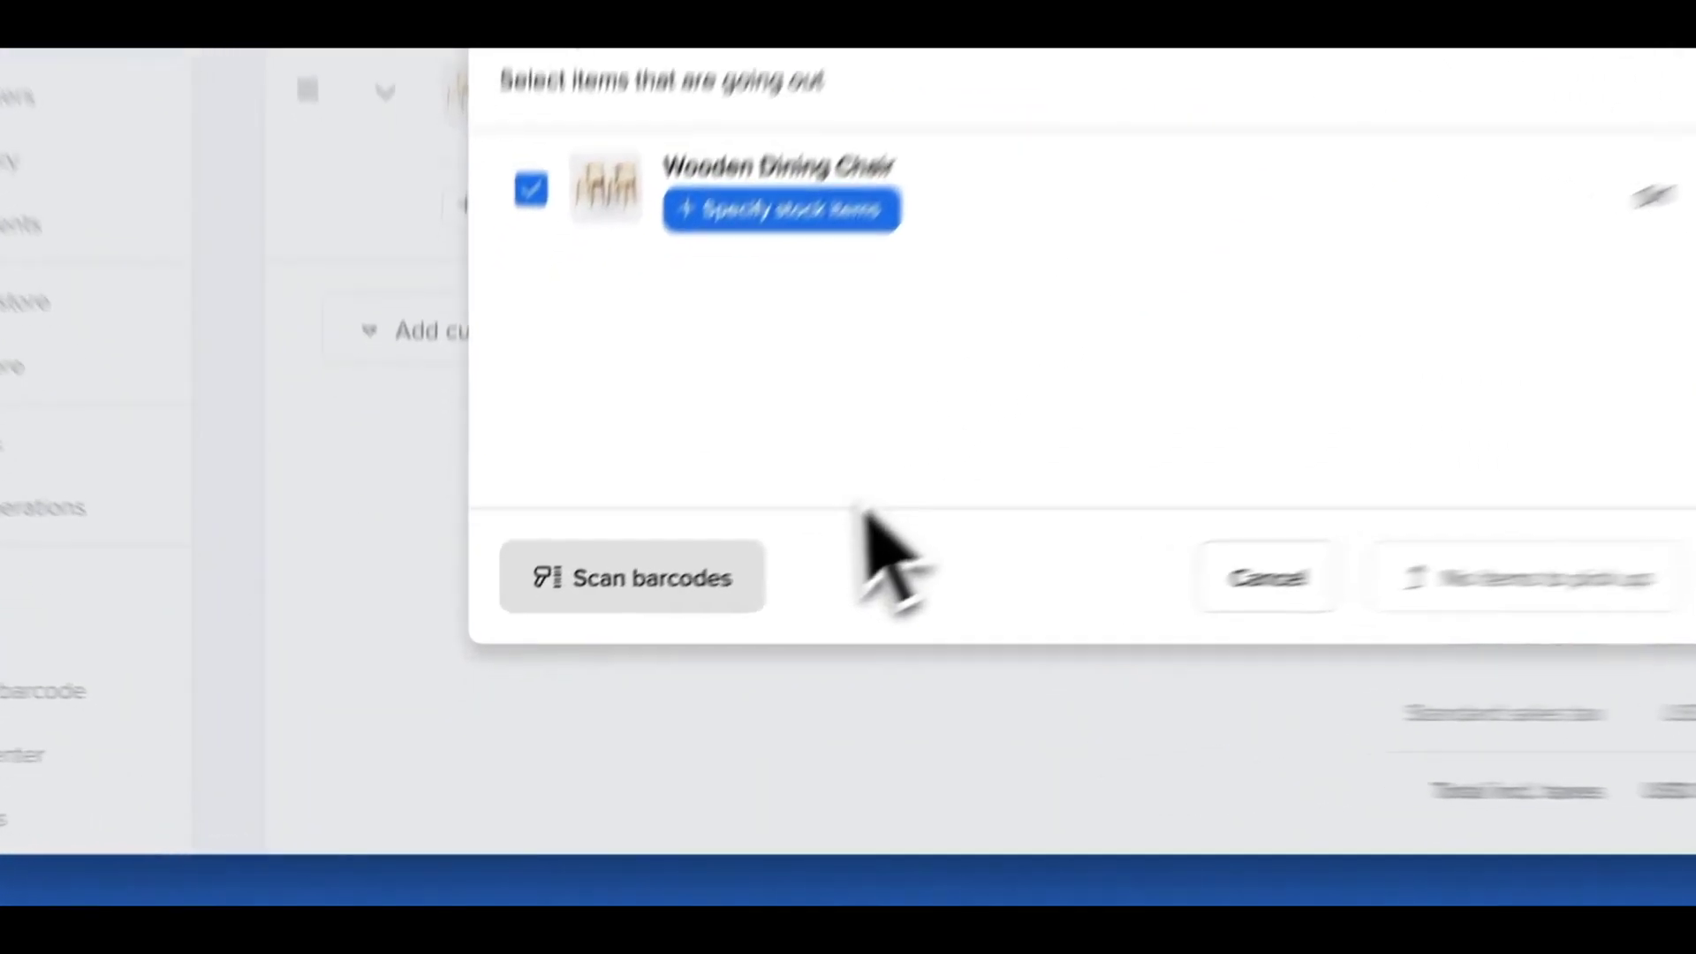
Step: Scan stock item WOODEN_DINING_CHAIR-5 into order #32 and confirm pickup of 1/1 item
{"action": "left_click", "coordinate": [610, 680]}
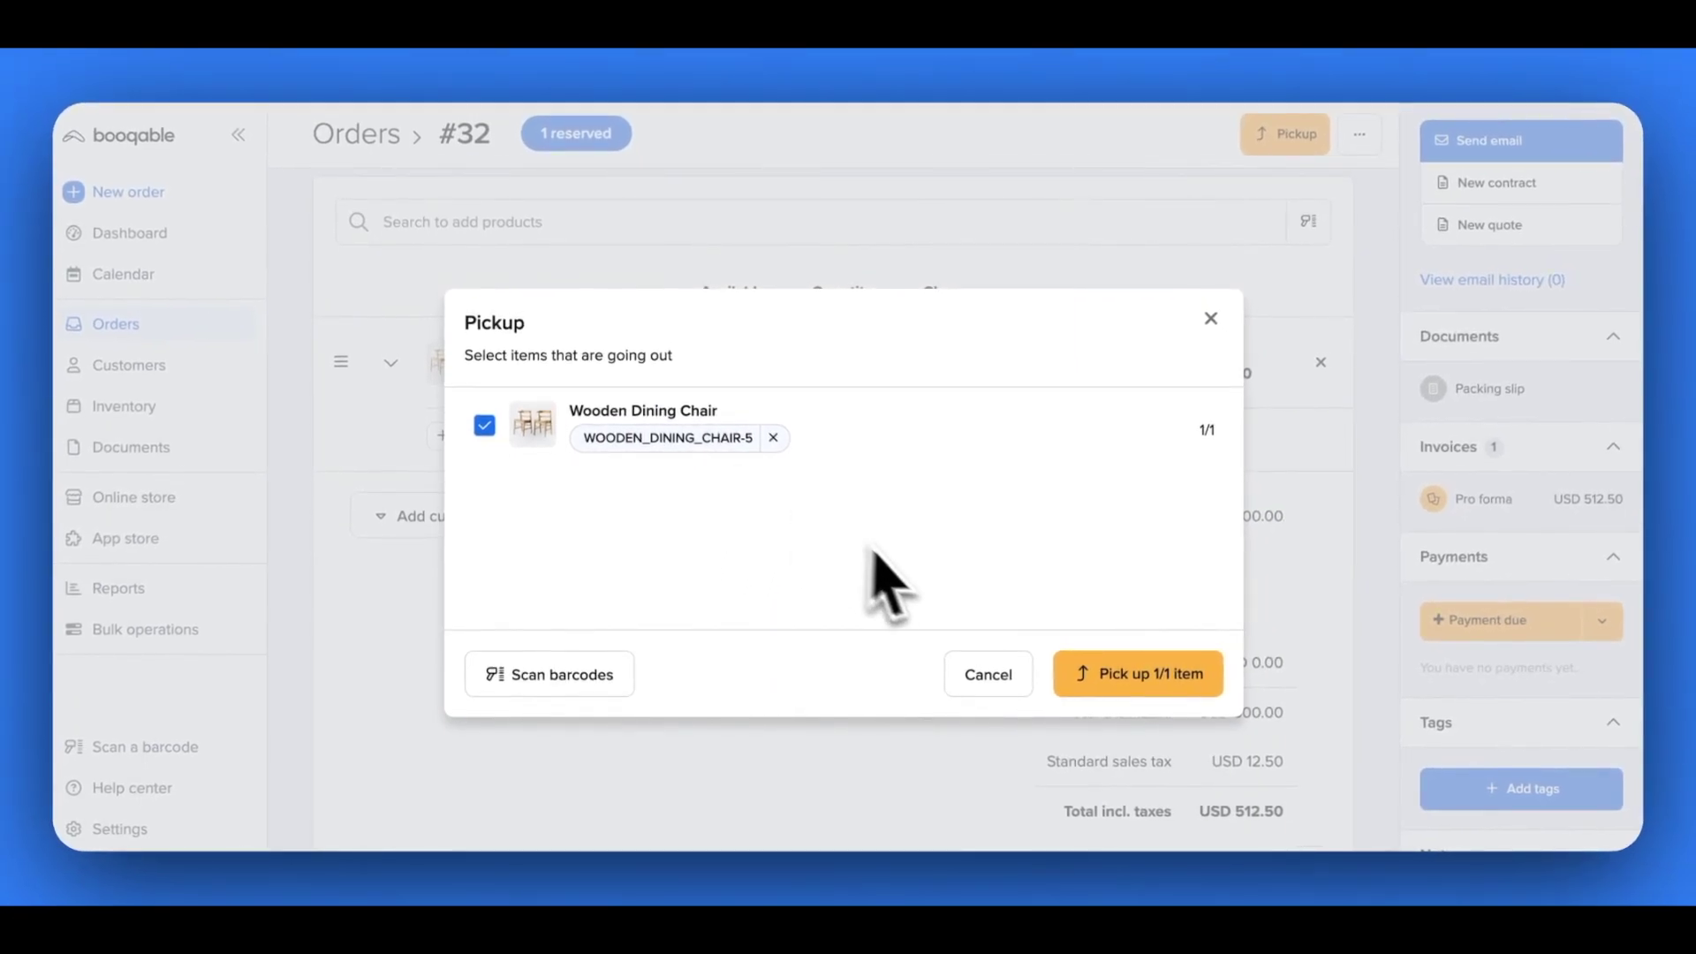
{"action": "left_click", "coordinate": [1123, 691]}
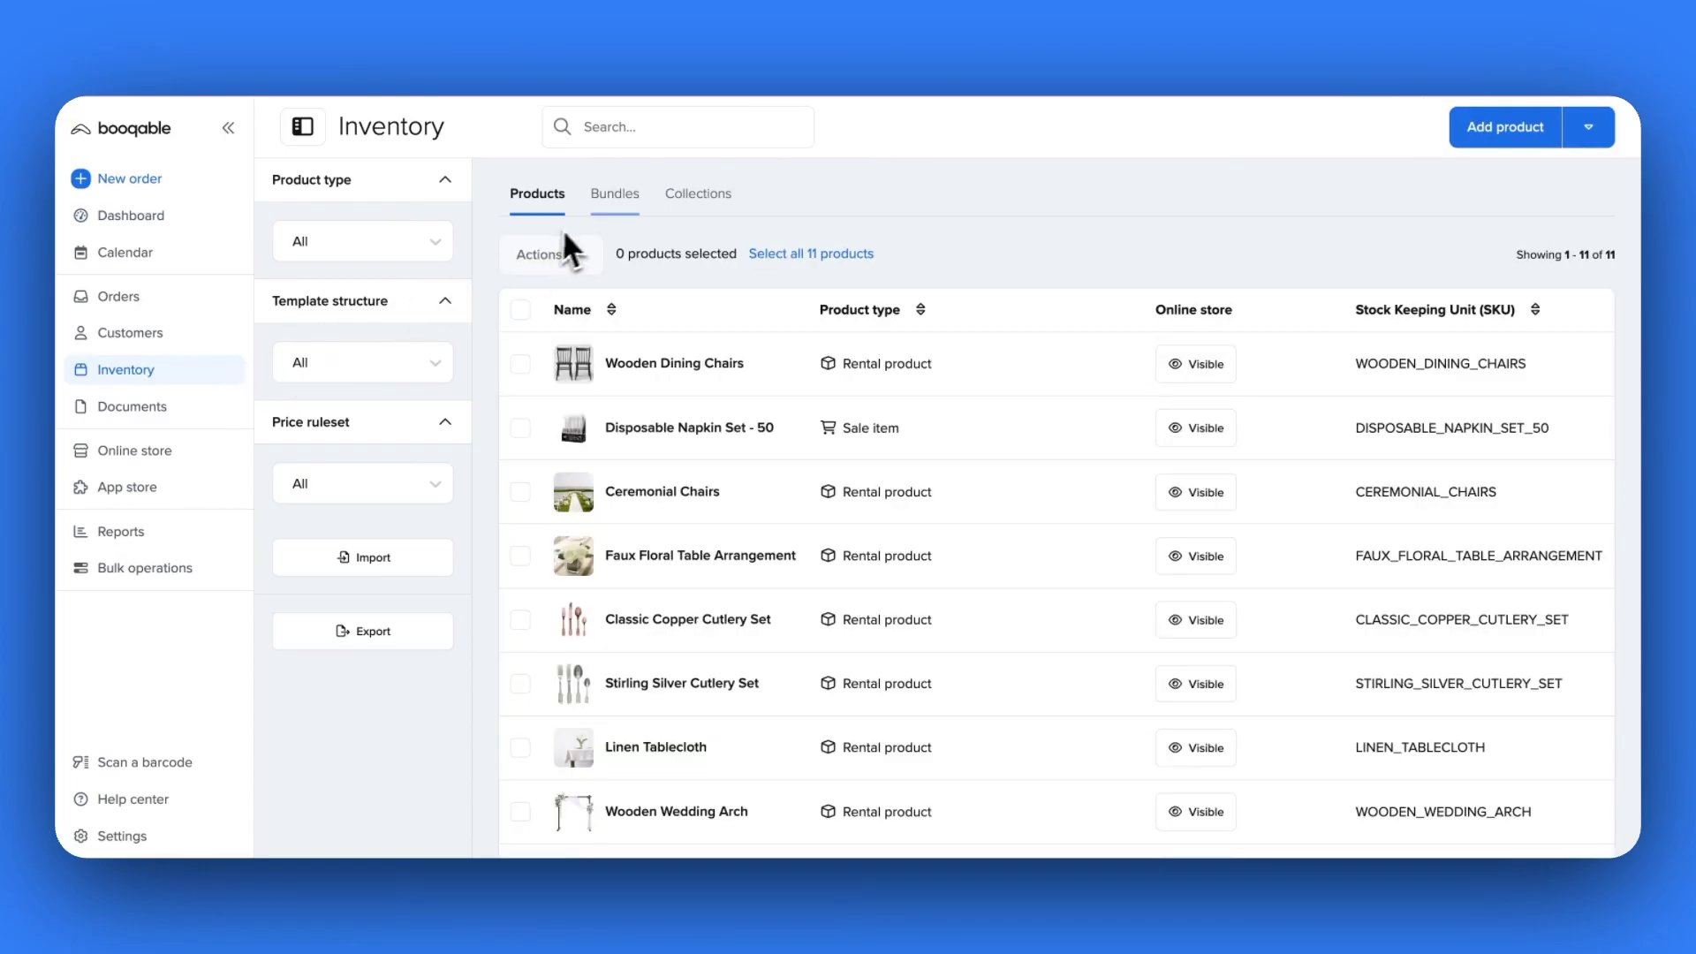
Step: Open the Wedding Dining Package bundle and search for products to add to it
{"action": "left_click", "coordinate": [615, 193]}
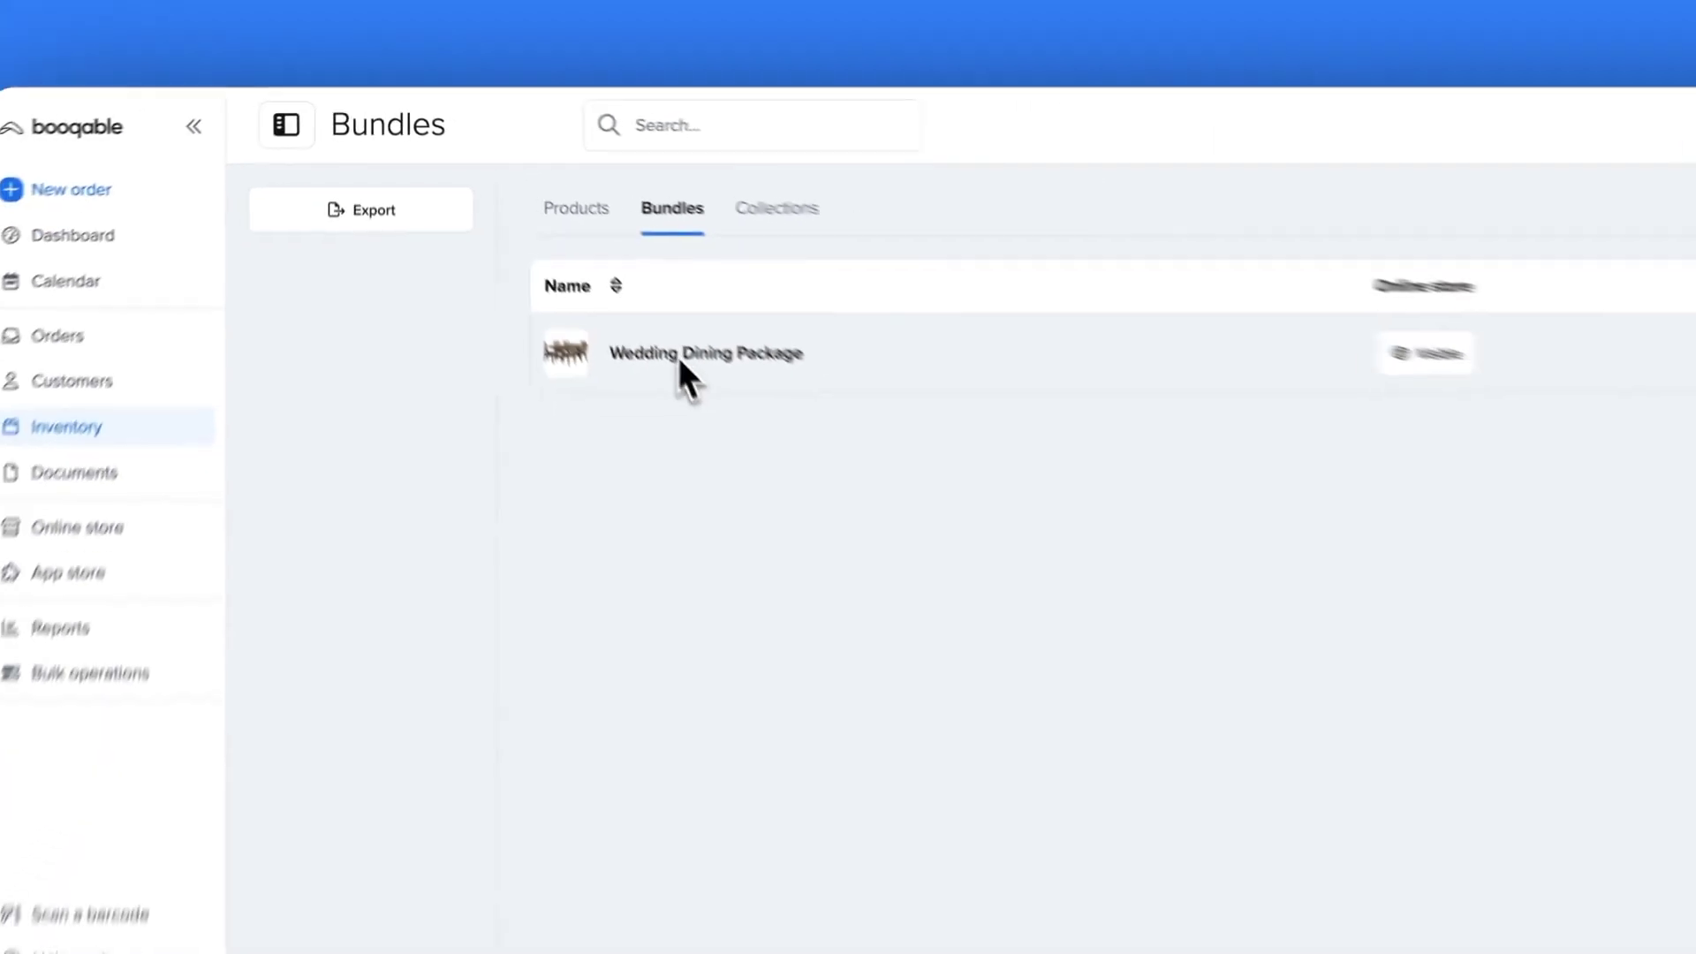
{"action": "left_click", "coordinate": [680, 362]}
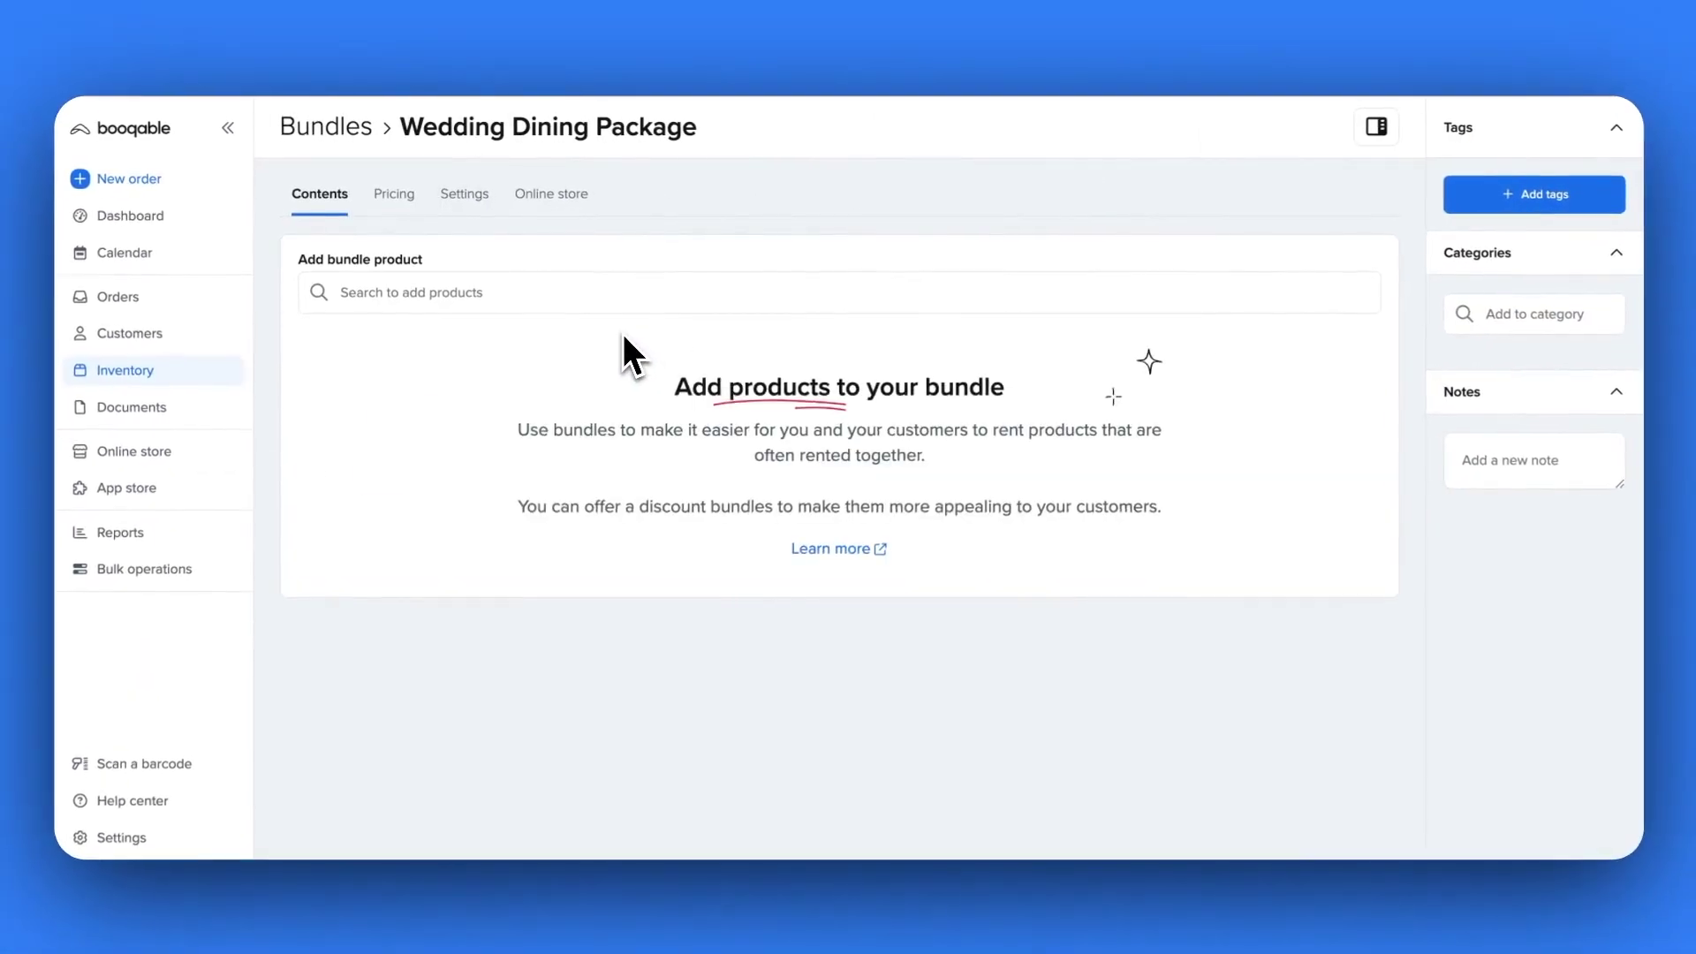
{"action": "left_click", "coordinate": [616, 305]}
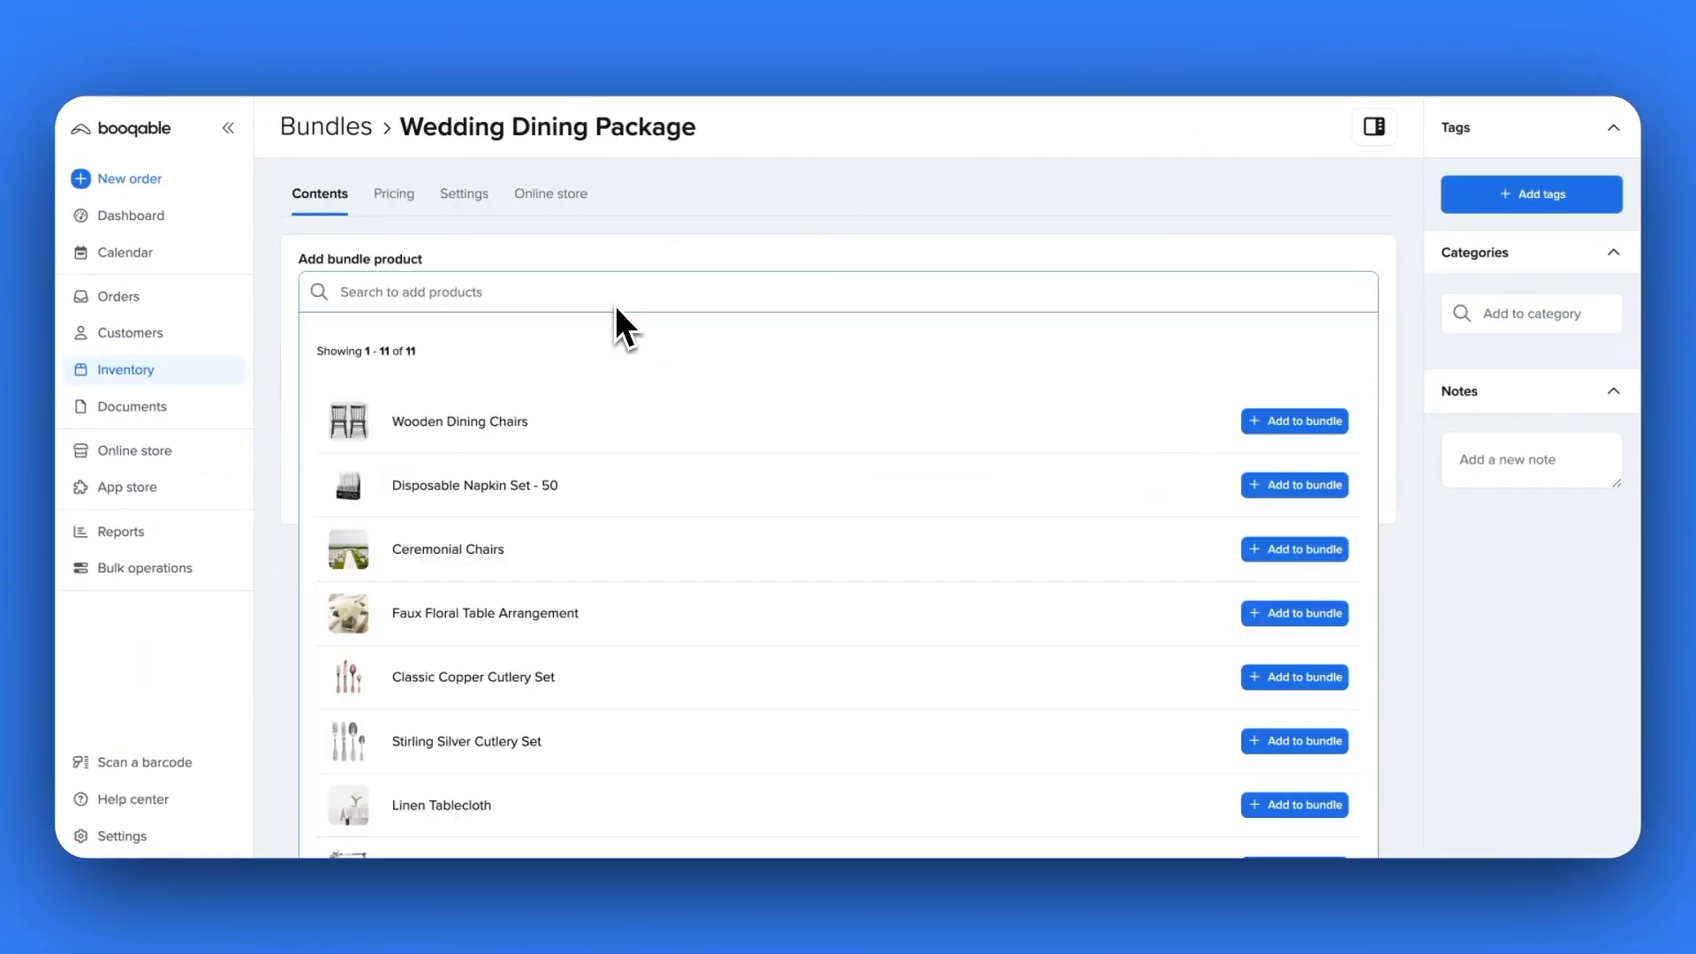
{"action": "type", "text": "lin"}
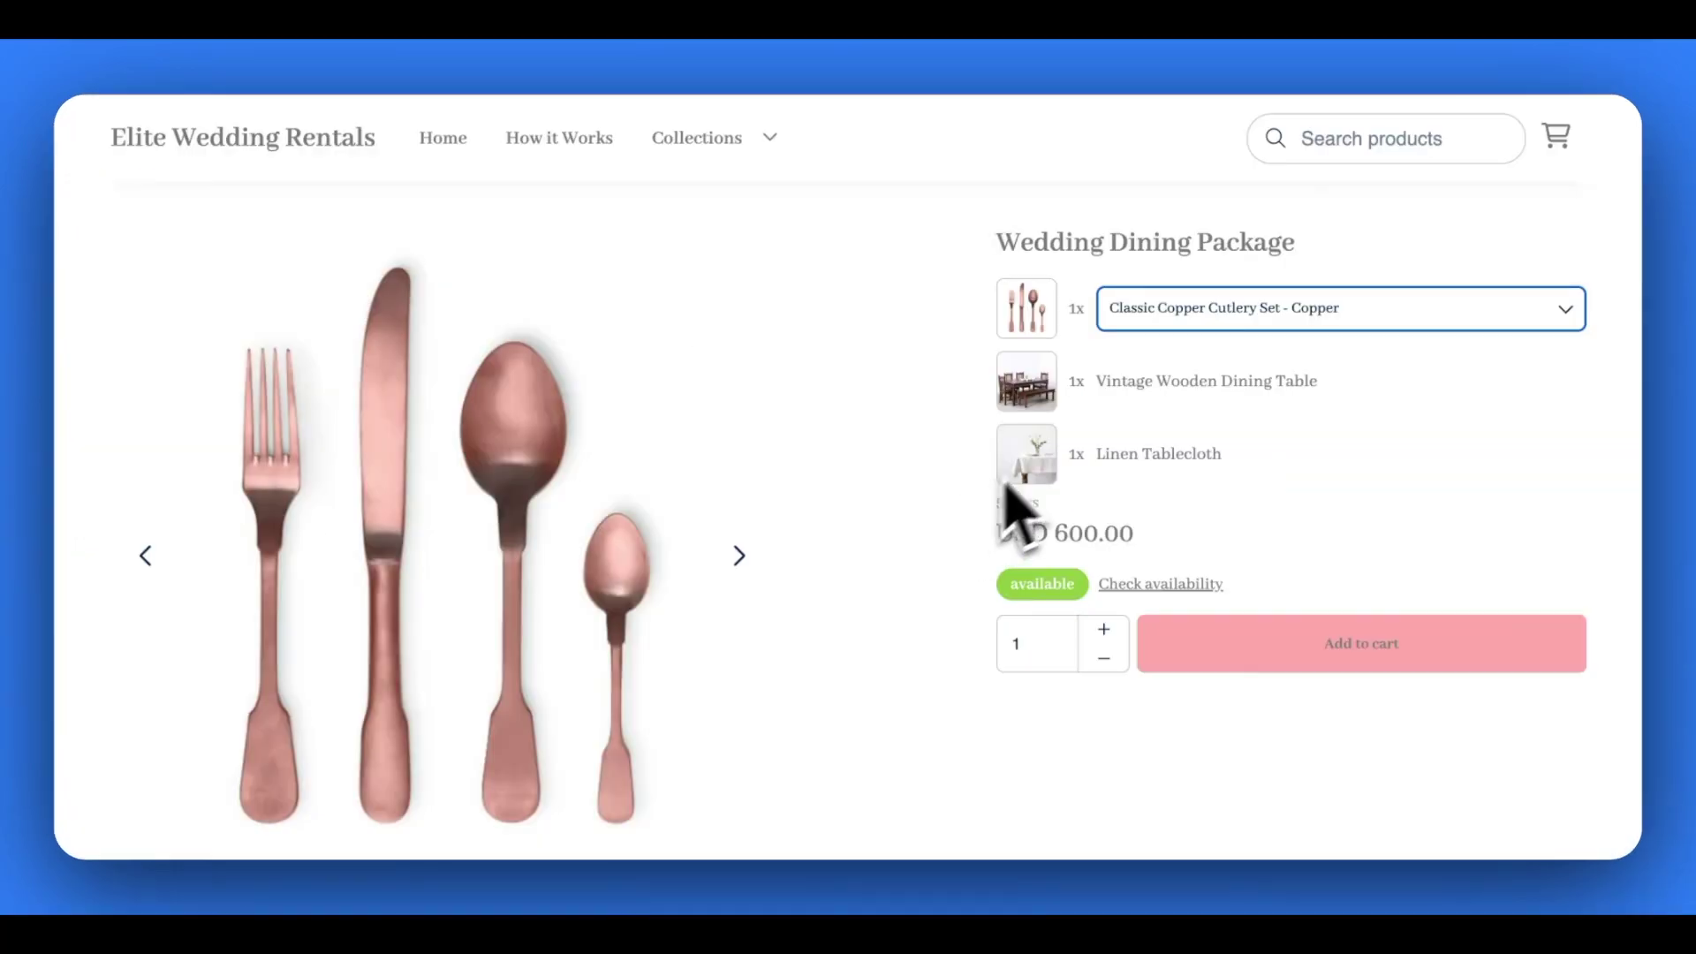
Step: Choose the Bronze cutlery variant, add the Wedding Dining Package to the cart, and list its bundle contents
{"action": "left_click", "coordinate": [1277, 311]}
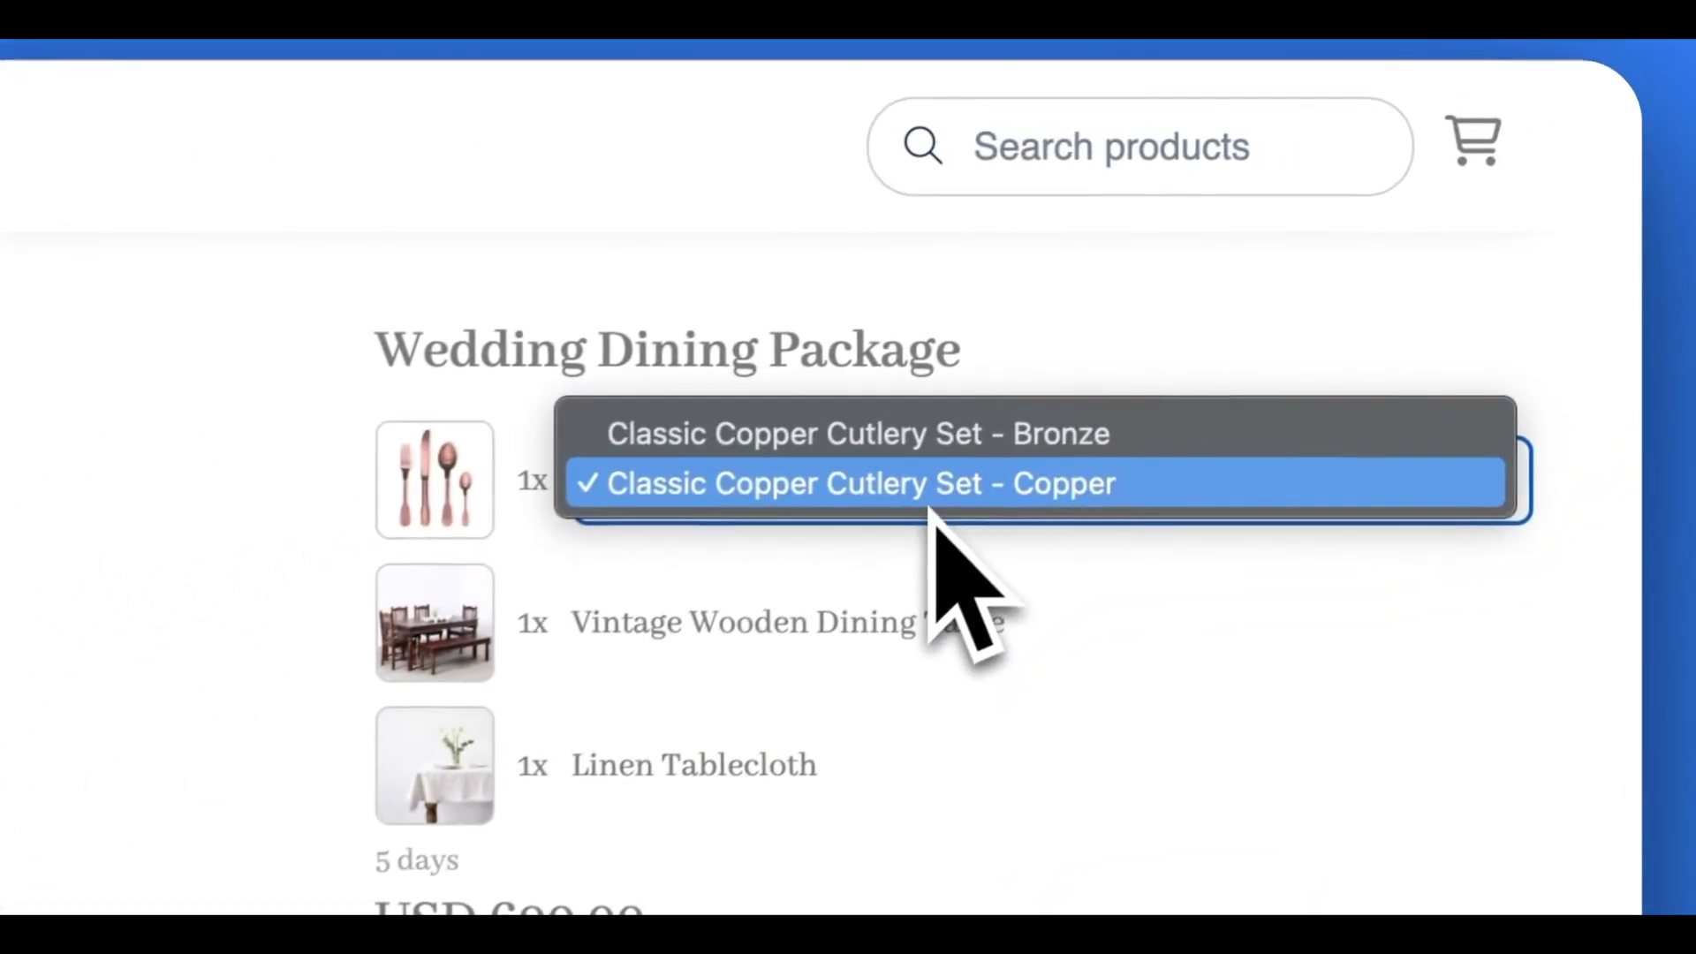
{"action": "left_click", "coordinate": [923, 458]}
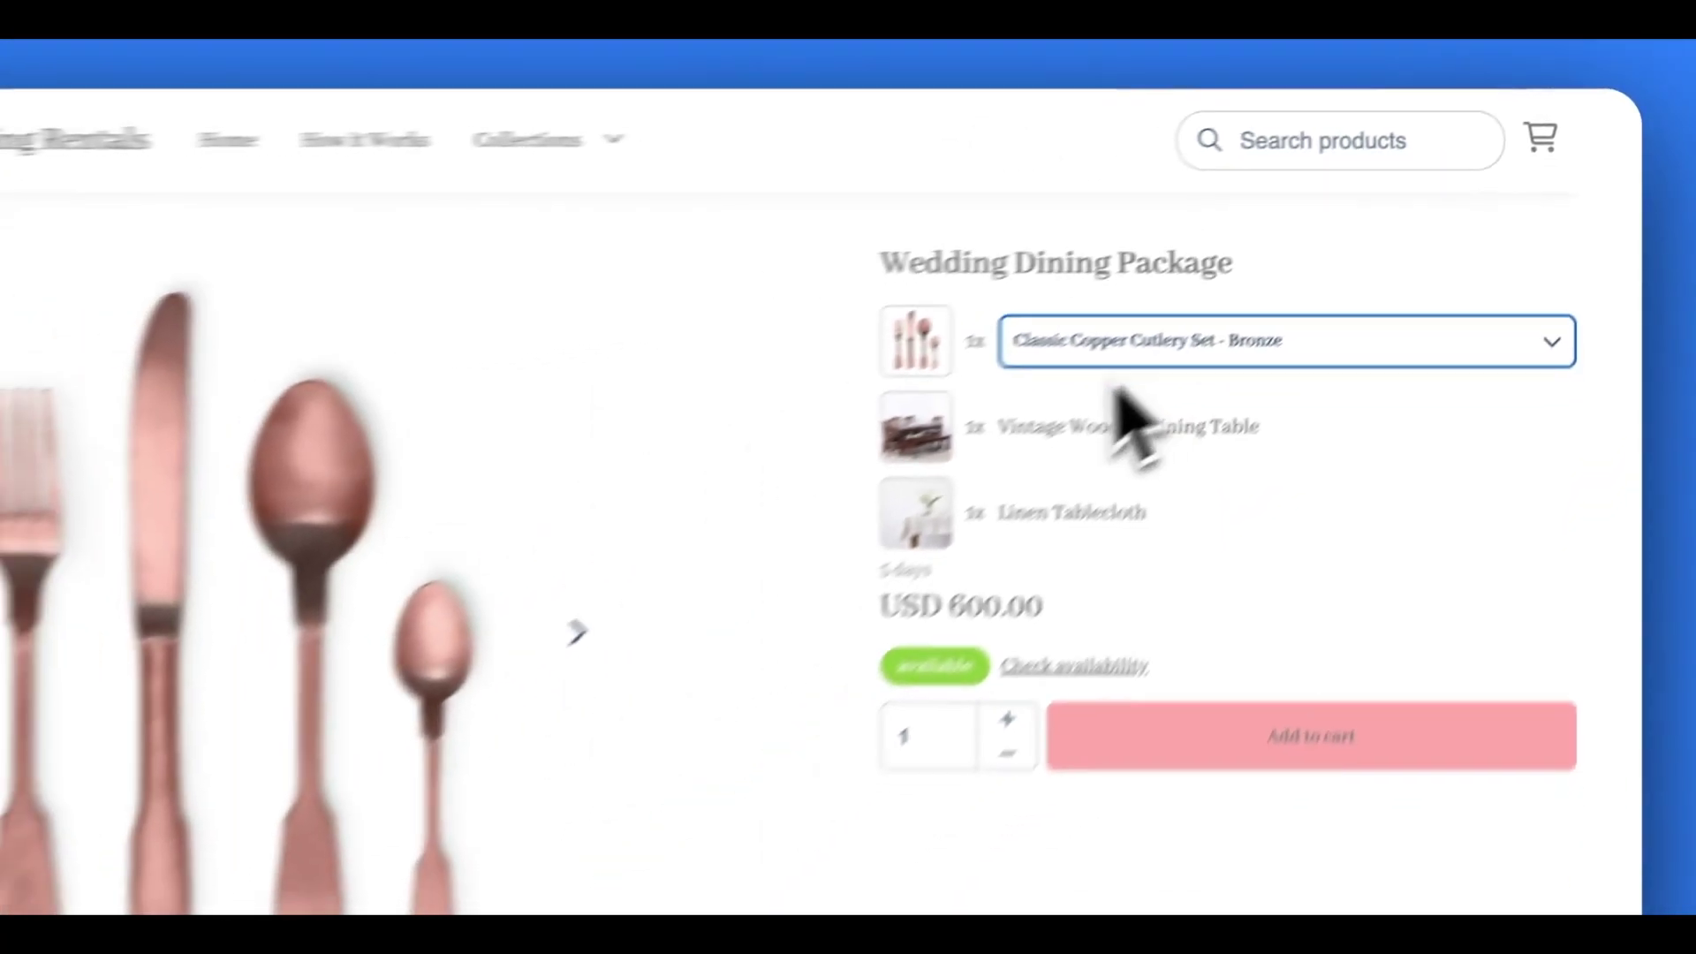
{"action": "left_click", "coordinate": [724, 562]}
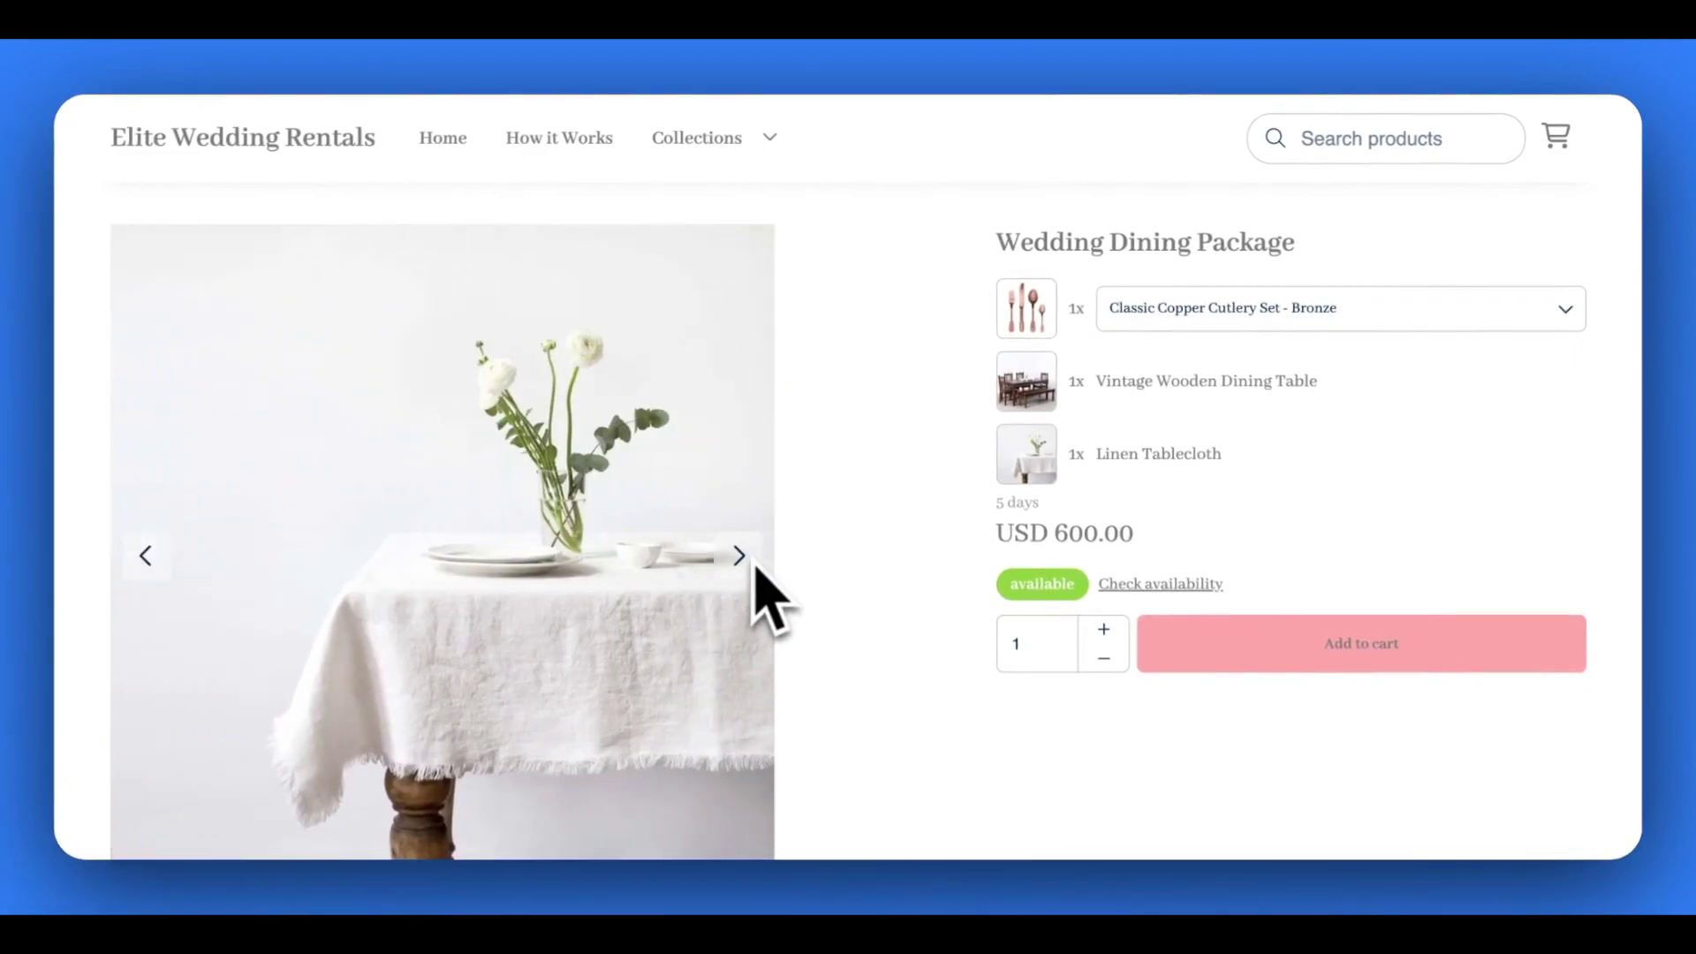
{"action": "left_click", "coordinate": [1183, 661]}
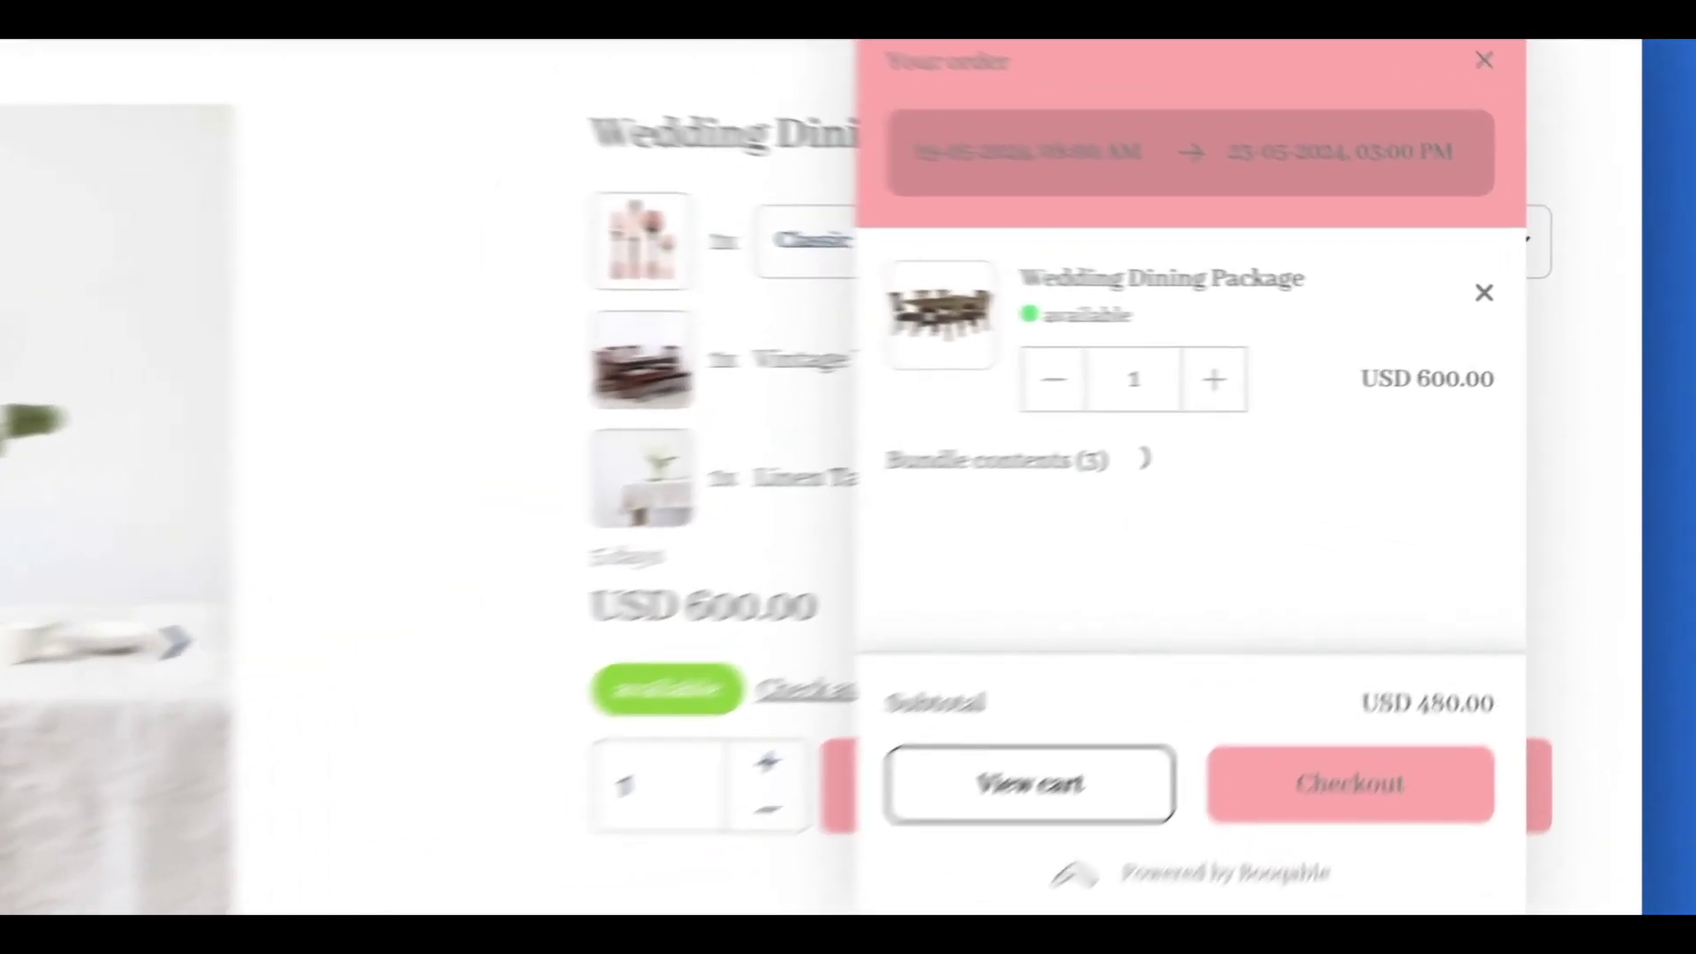
{"action": "left_click", "coordinate": [1297, 444]}
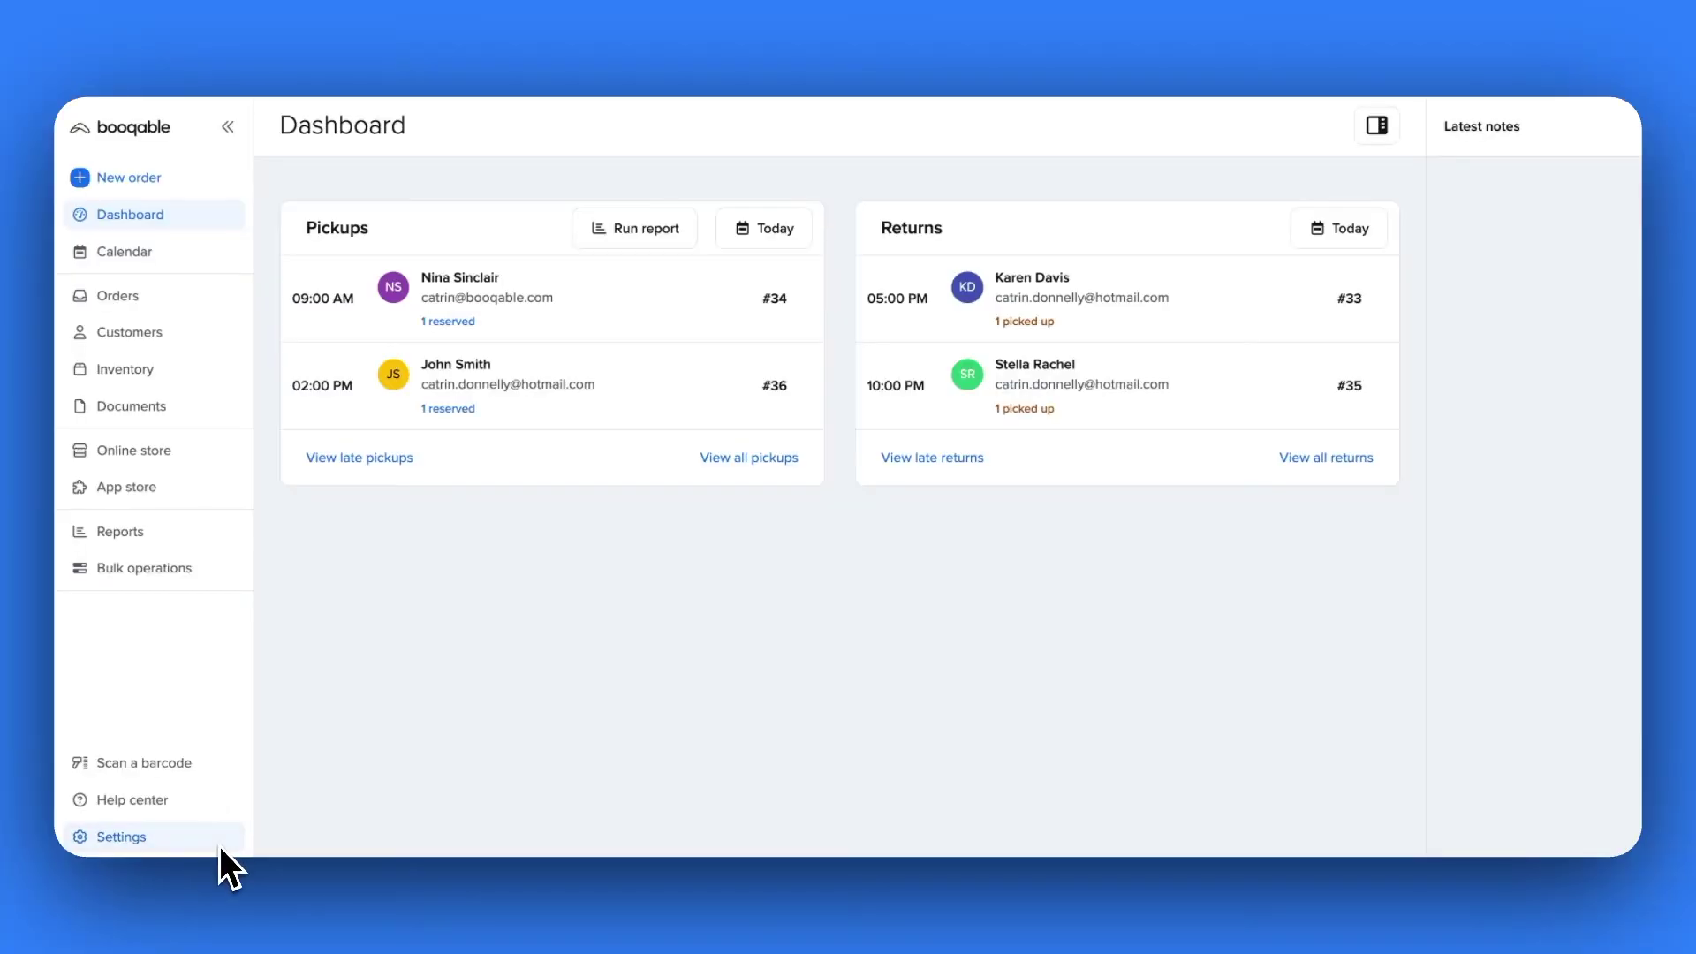
Step: Go to the Team section of Account and billing settings and start a new invite
{"action": "left_click", "coordinate": [219, 845]}
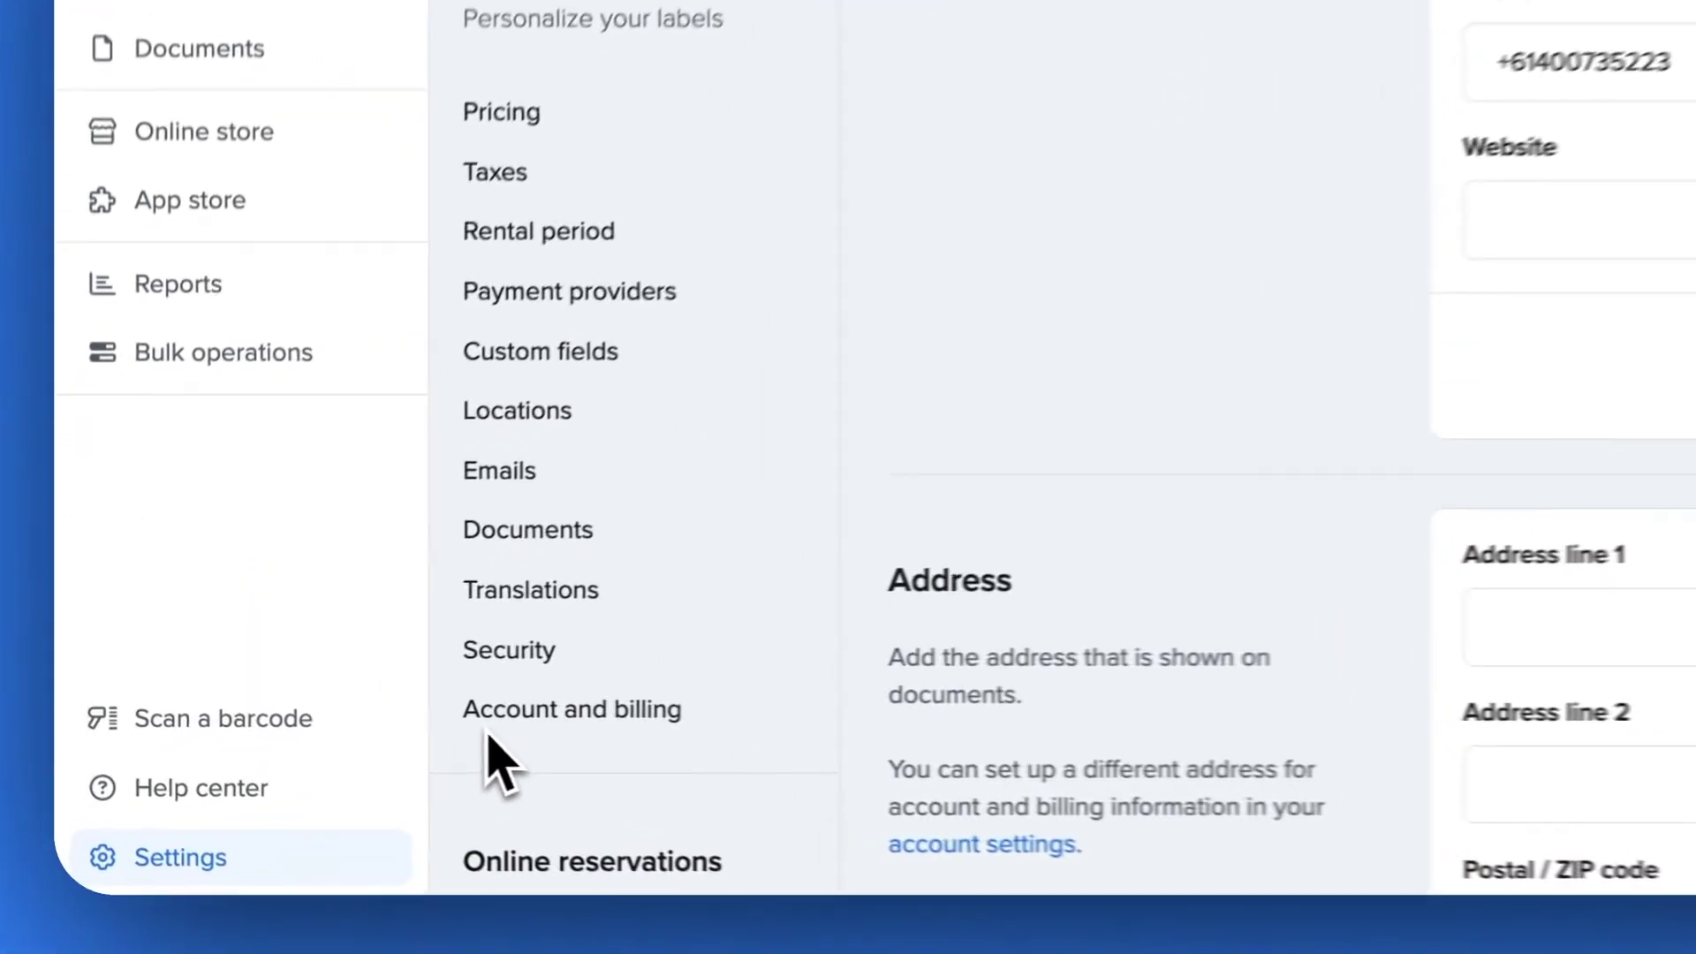
{"action": "left_click", "coordinate": [487, 733]}
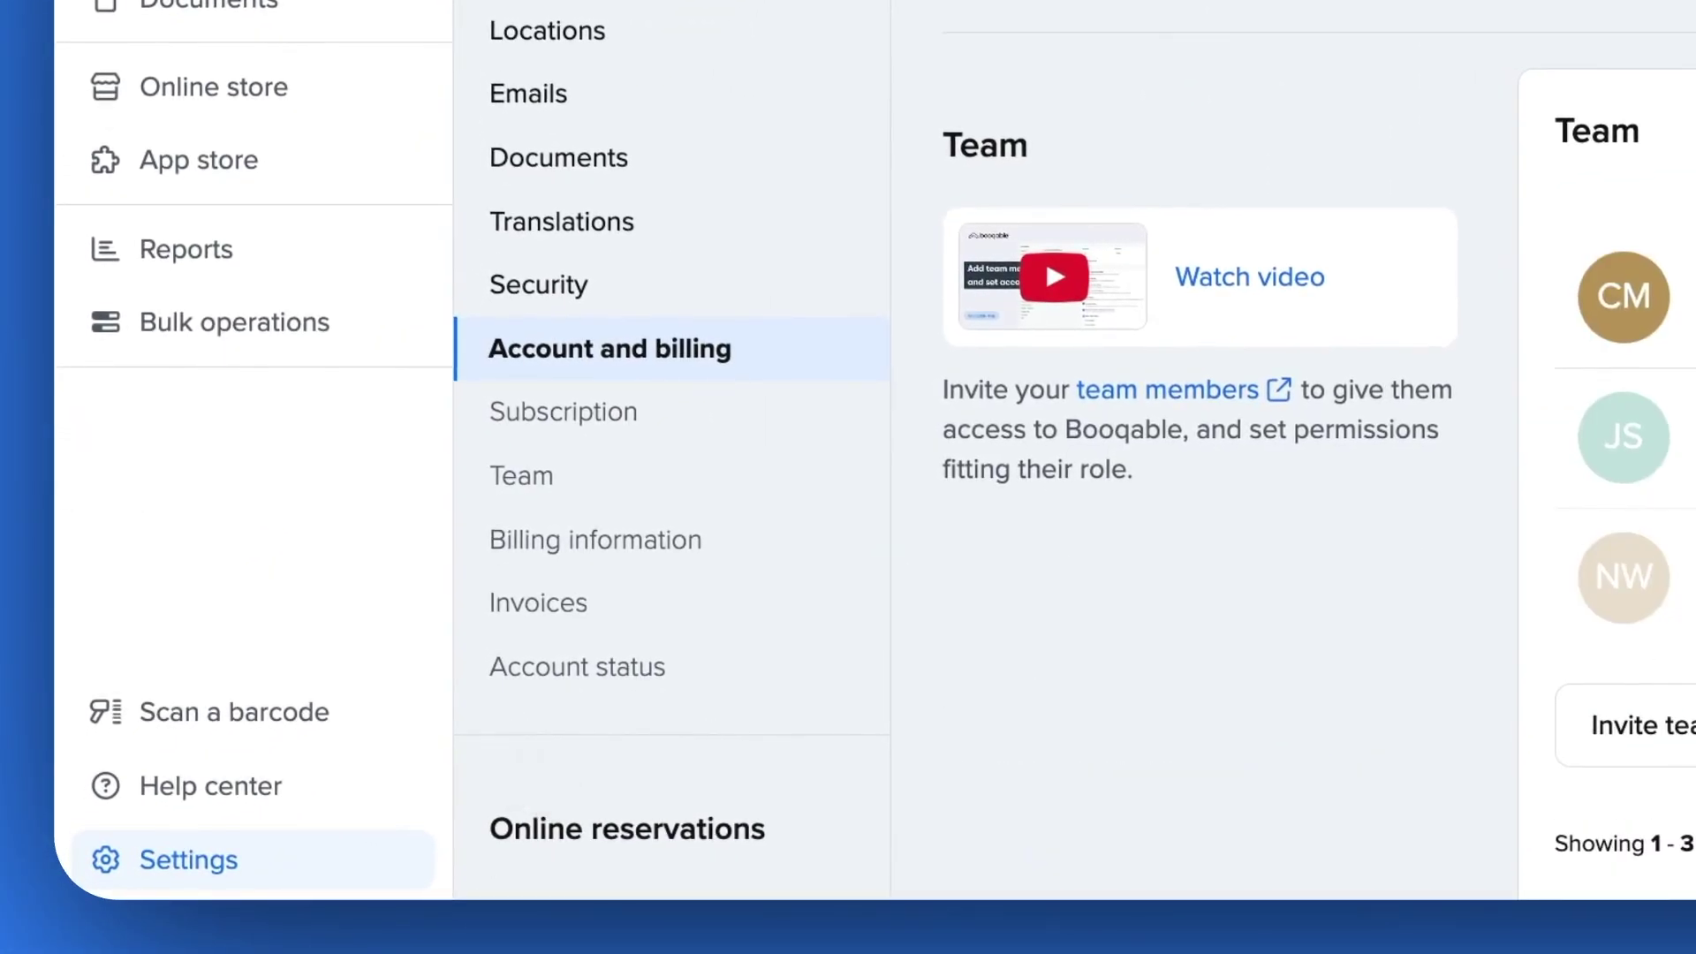
{"action": "left_click", "coordinate": [521, 505]}
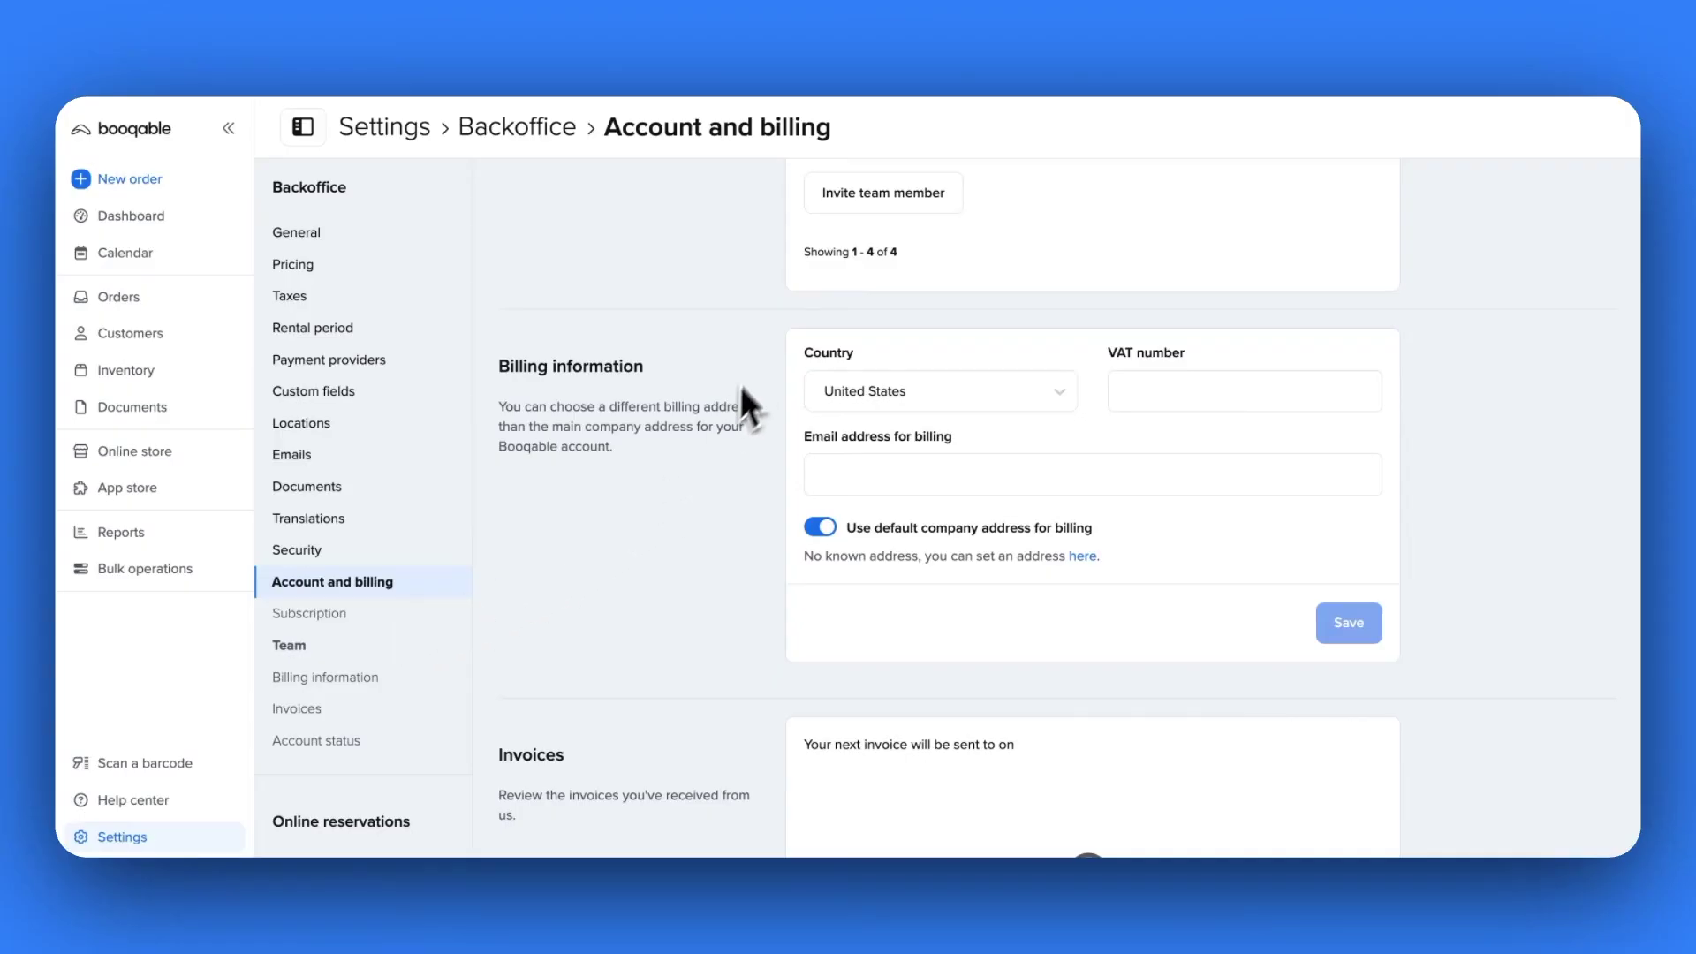
{"action": "left_click", "coordinate": [839, 212]}
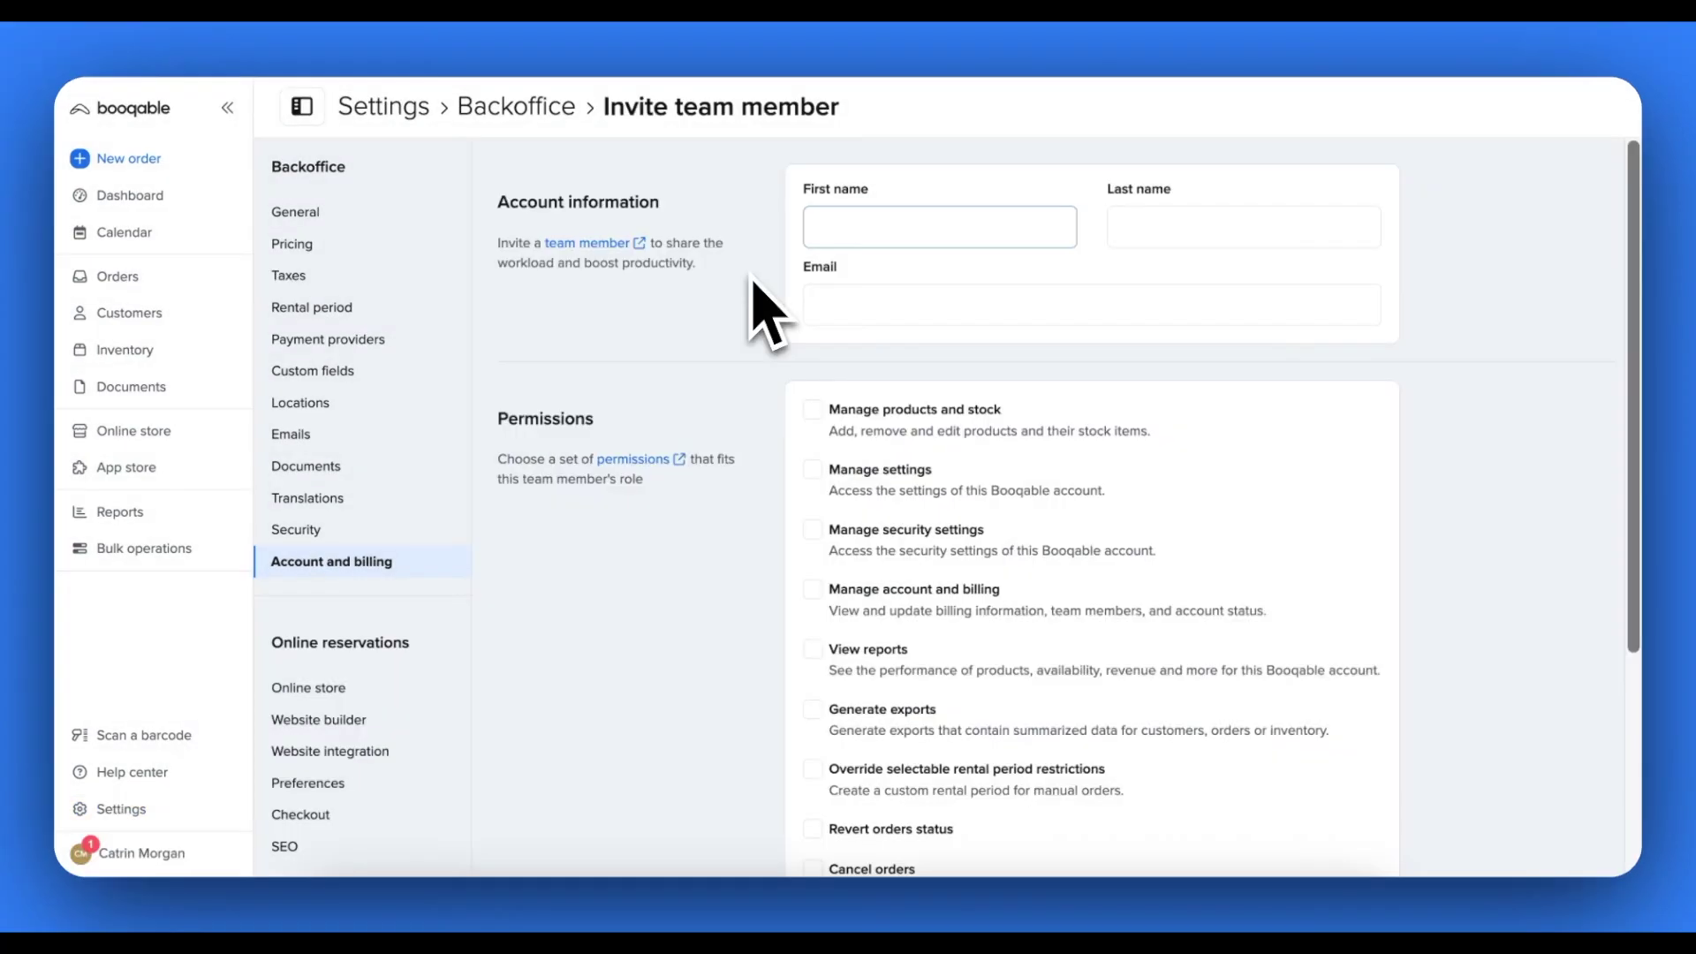
Step: Enter the new member's first and last name, then move on to the email field
{"action": "type", "text": "Joe"}
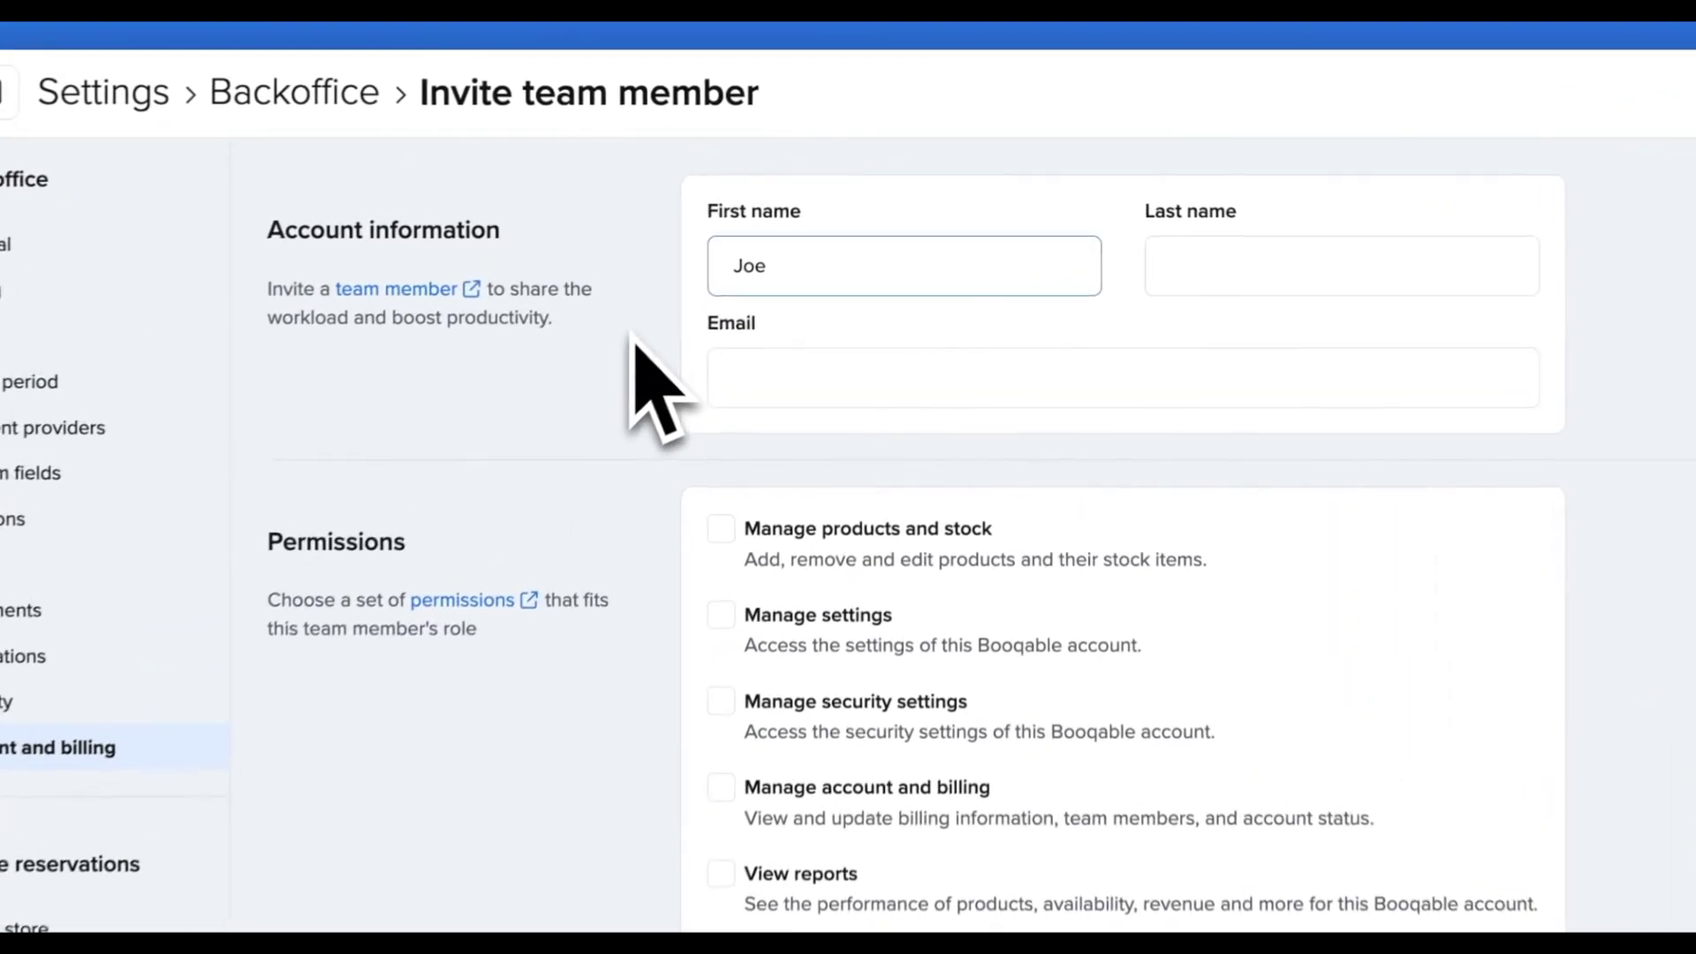
{"action": "left_click", "coordinate": [1110, 233]}
{"action": "left_click", "coordinate": [1170, 281]}
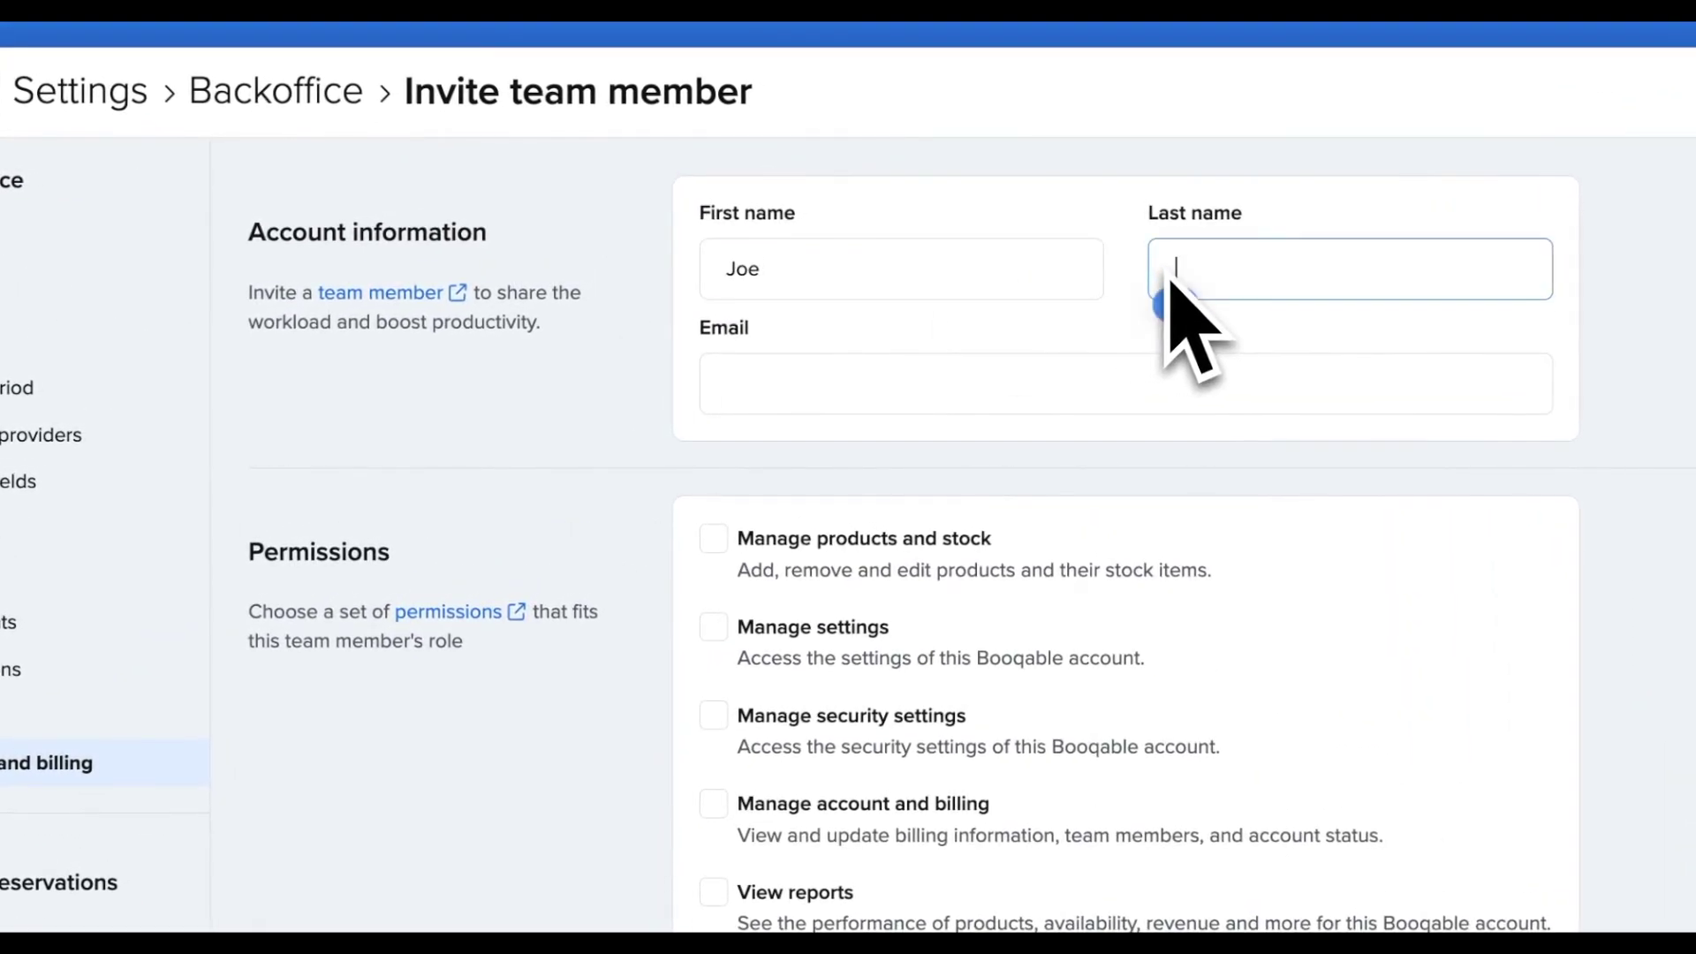
{"action": "type", "text": "Bloggs"}
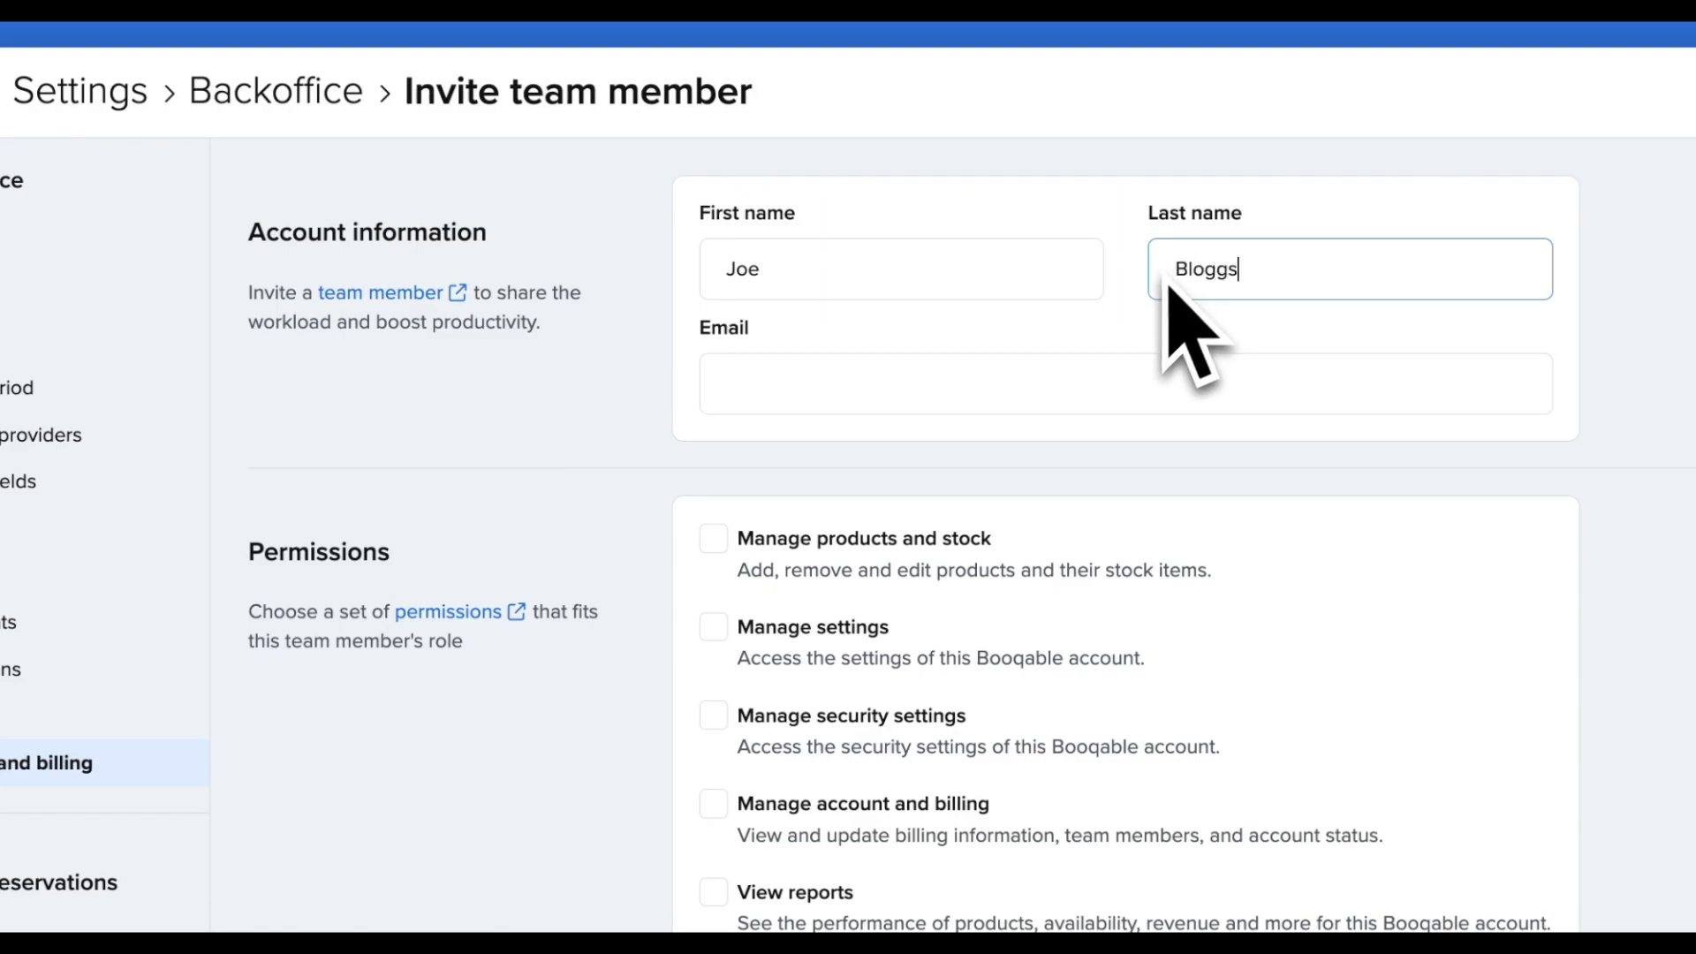
{"action": "left_click", "coordinate": [1042, 380]}
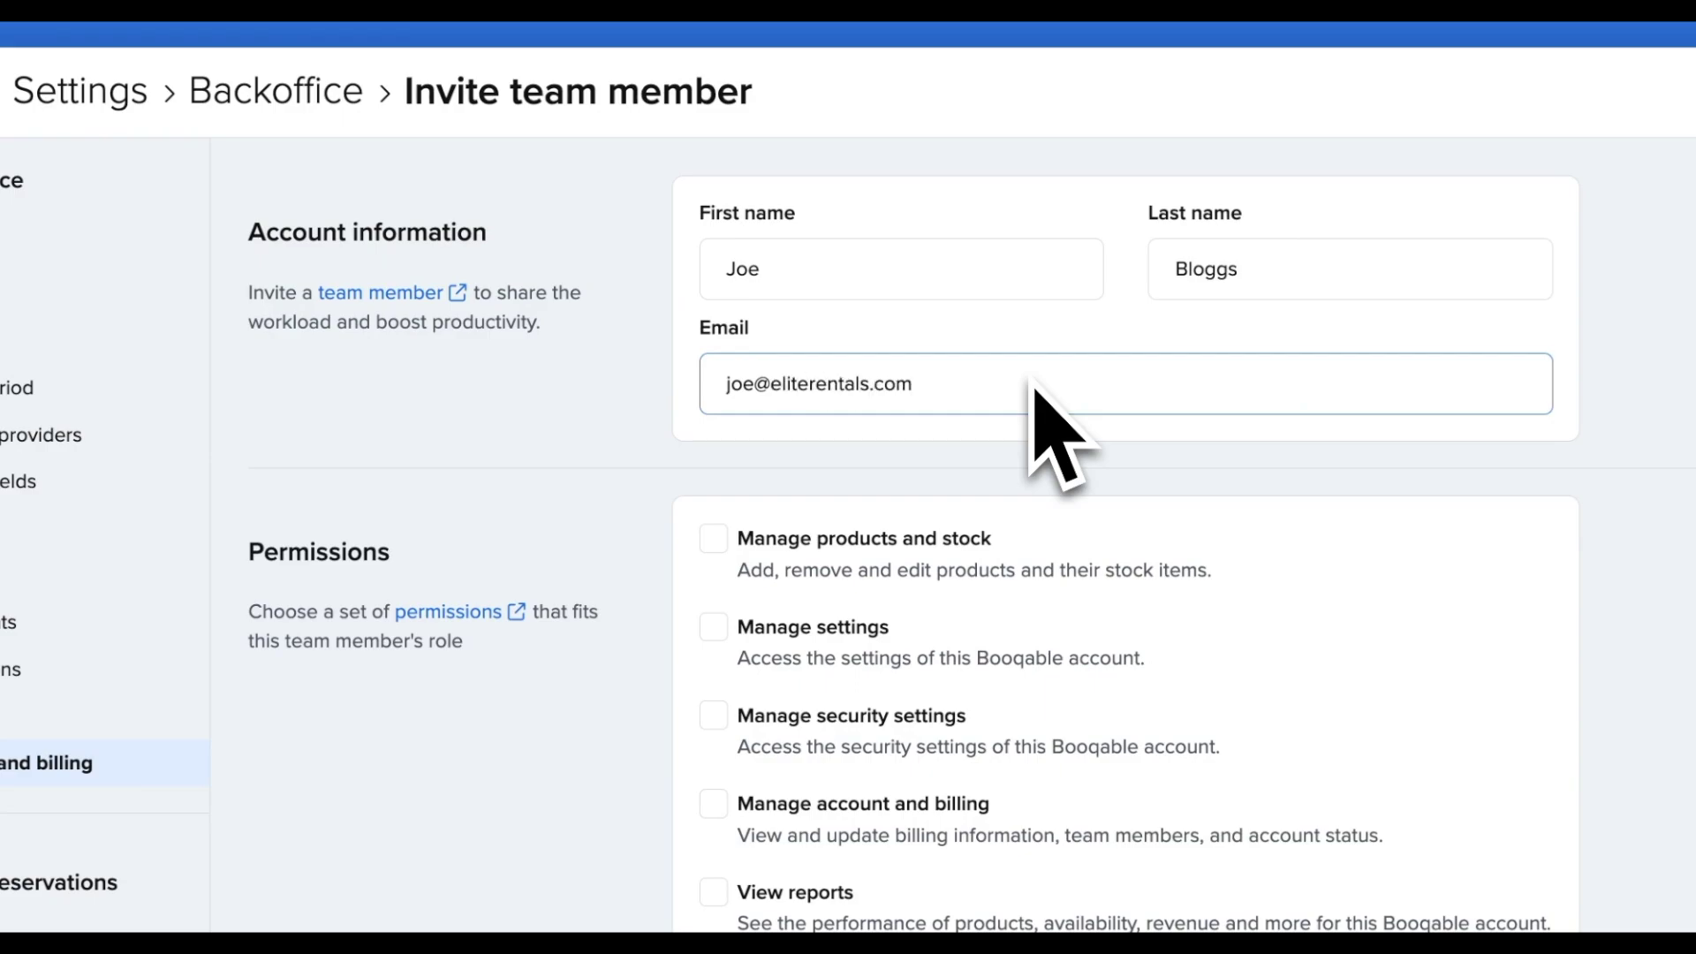
Step: Give the new team member the Manage products and stock, Manage settings and Generate exports permissions
{"action": "left_click", "coordinate": [1025, 568]}
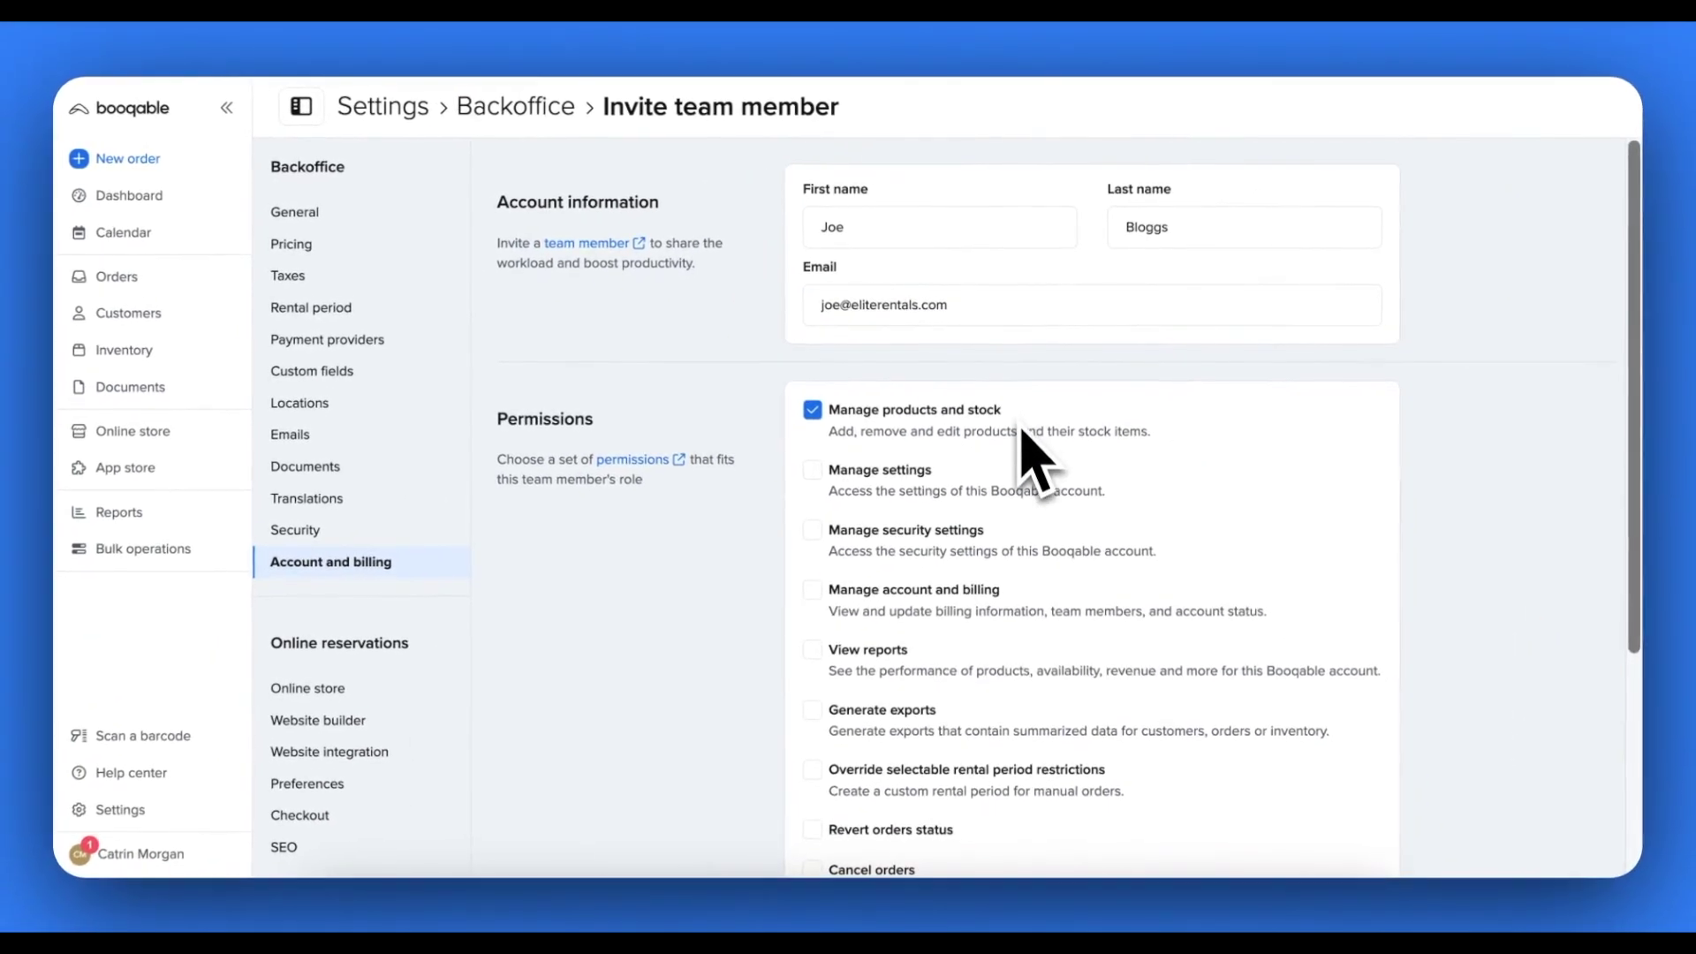
{"action": "left_click", "coordinate": [1020, 490]}
{"action": "scroll", "coordinate": [1024, 507], "scroll_direction": "down", "scroll_amount": 2}
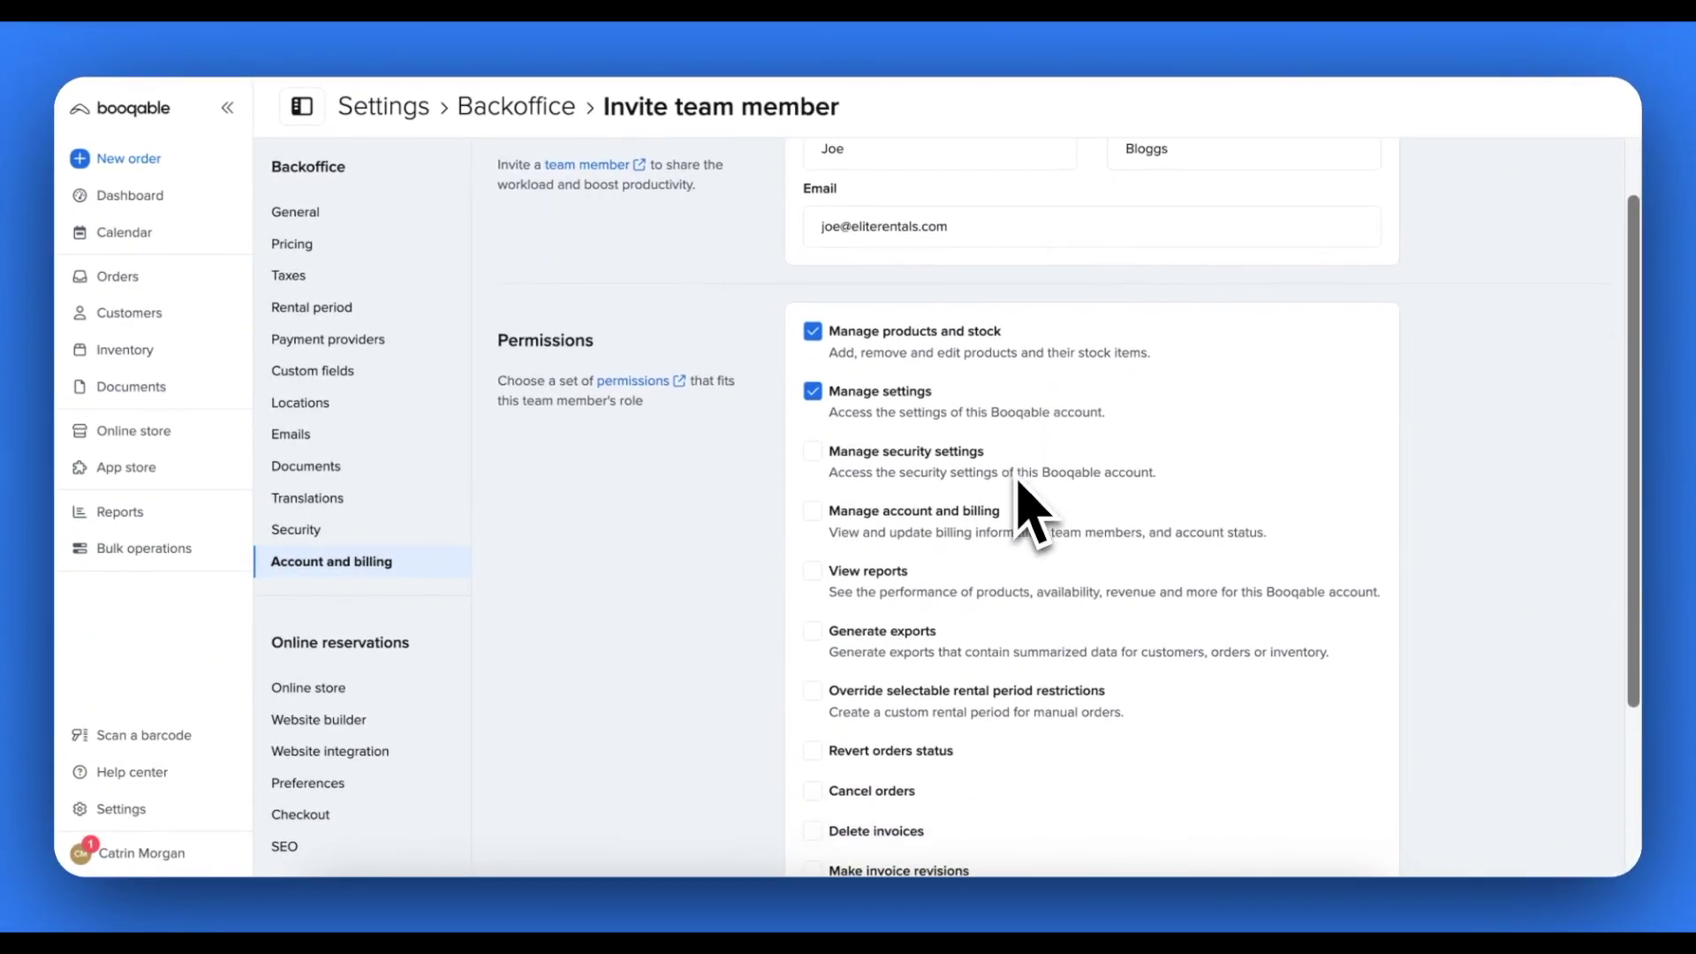
{"action": "scroll", "coordinate": [1018, 486], "scroll_direction": "down", "scroll_amount": 1}
{"action": "left_click", "coordinate": [975, 591]}
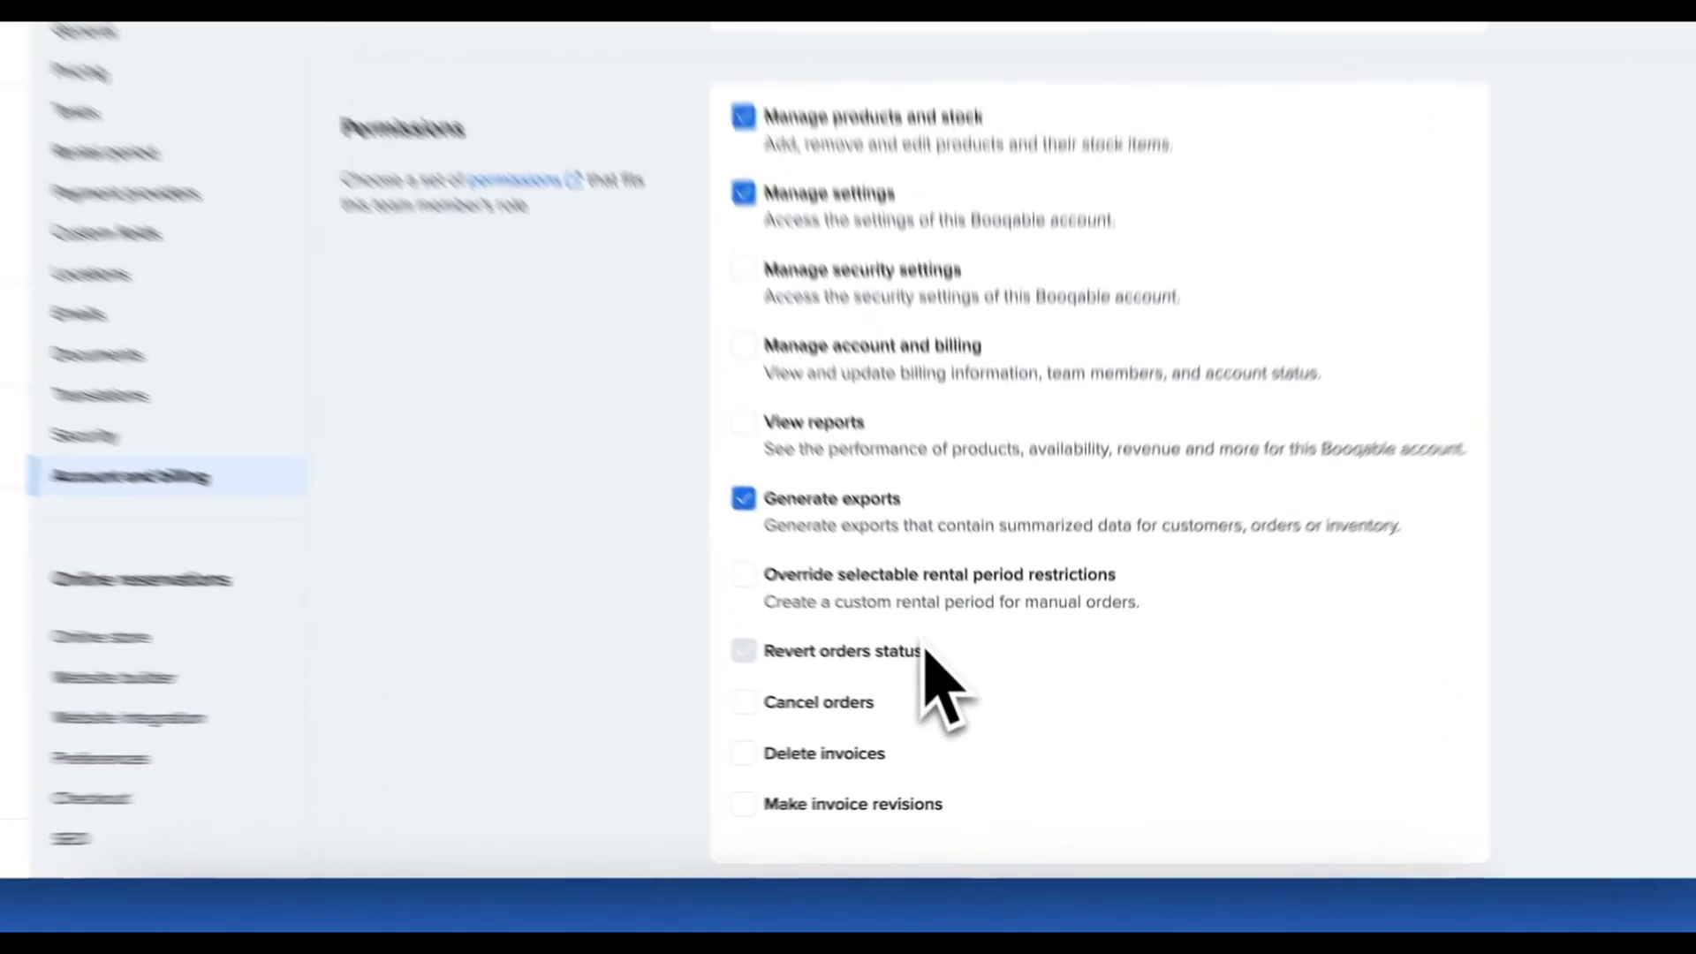
Step: Add the Revert orders status, Cancel orders, Delete invoices and Make invoice revisions permissions
{"action": "left_click", "coordinate": [954, 701]}
{"action": "left_click", "coordinate": [951, 747]}
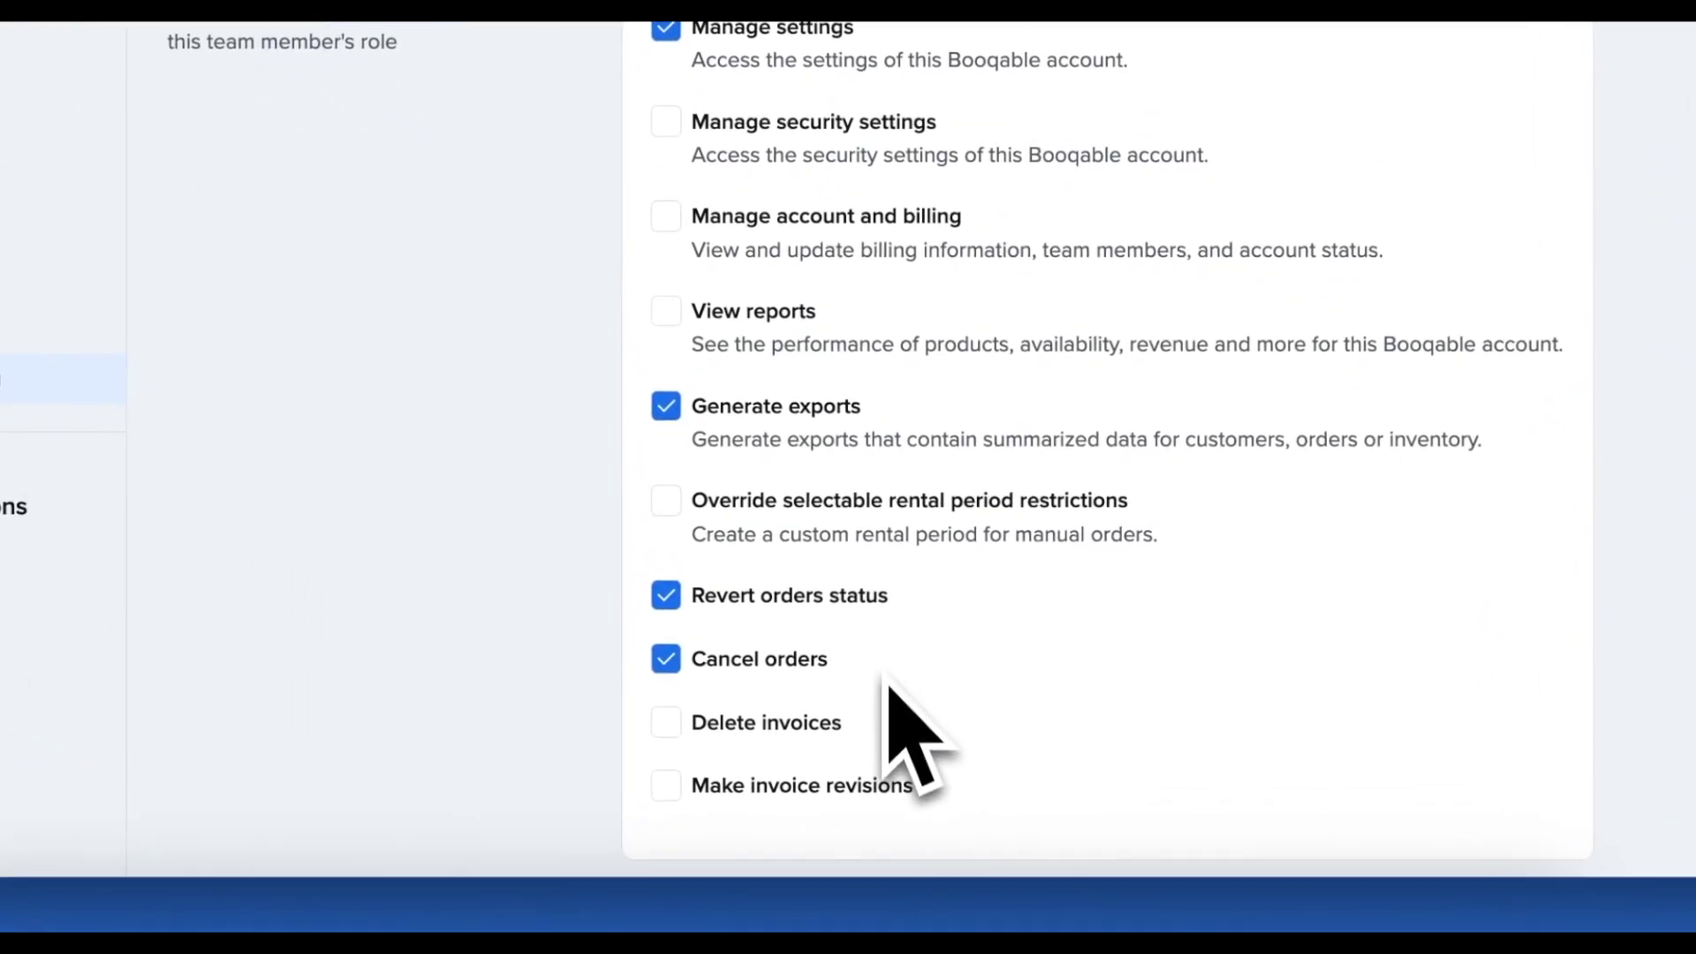
{"action": "left_click", "coordinate": [885, 726]}
{"action": "left_click", "coordinate": [909, 792]}
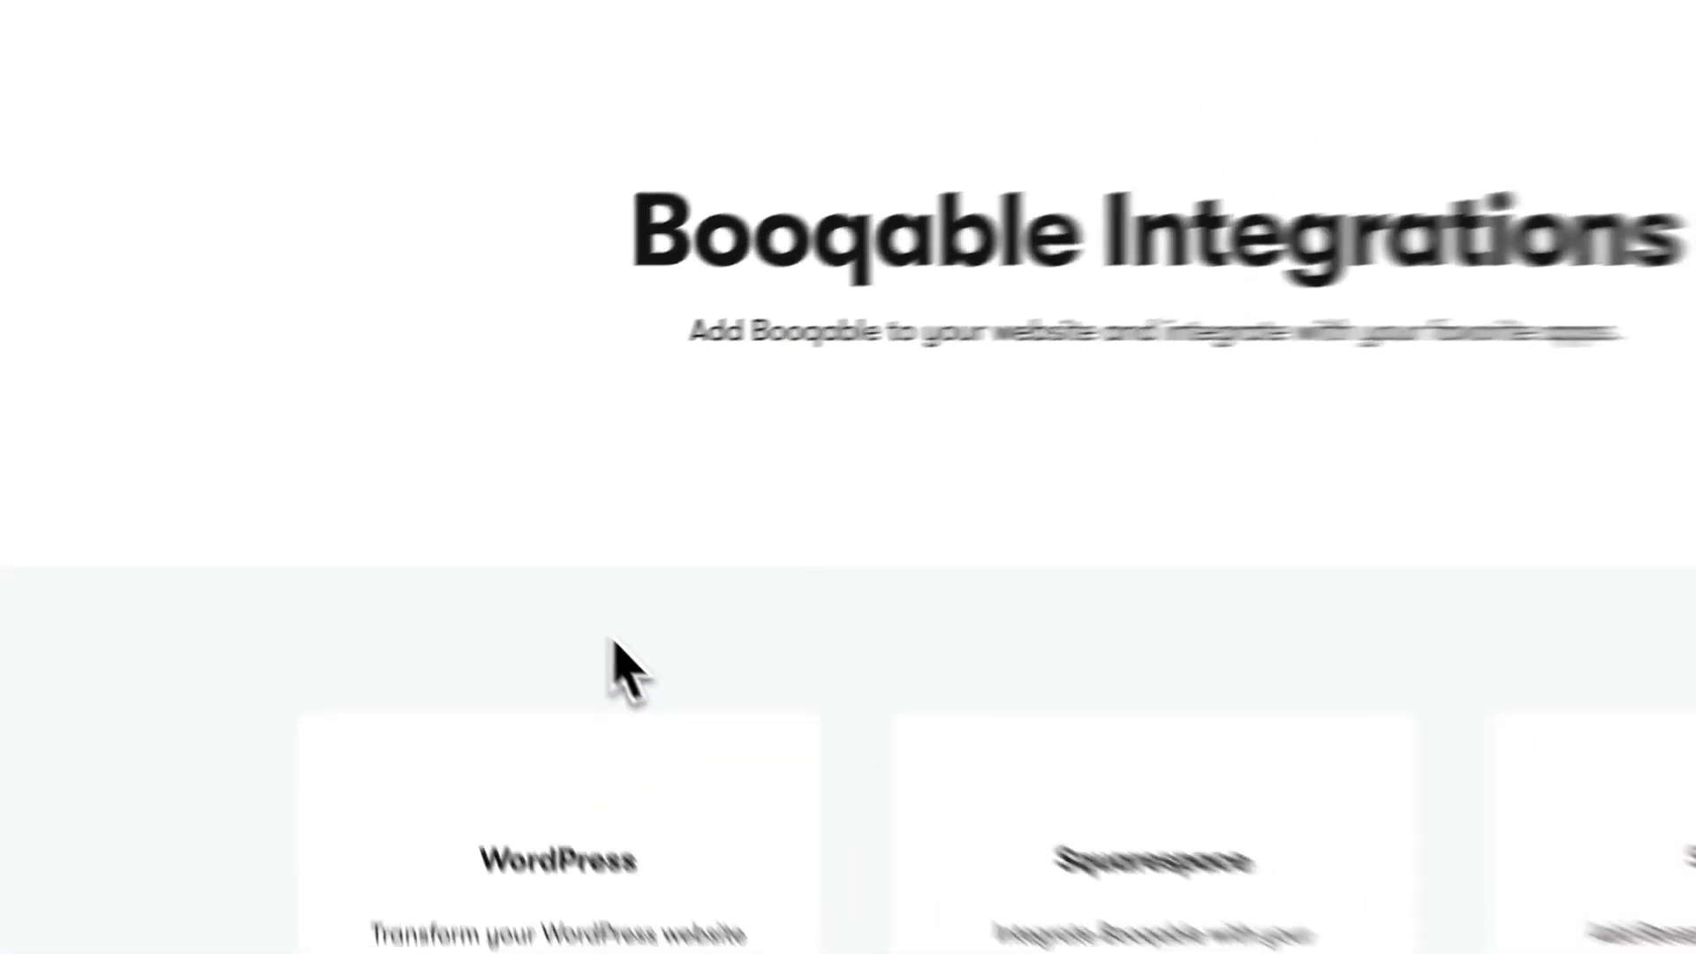
Step: Find the Zapier card on the Integrations page and open Booqable's Zapier integration
{"action": "scroll", "coordinate": [240, 634], "scroll_direction": "down", "scroll_amount": 5}
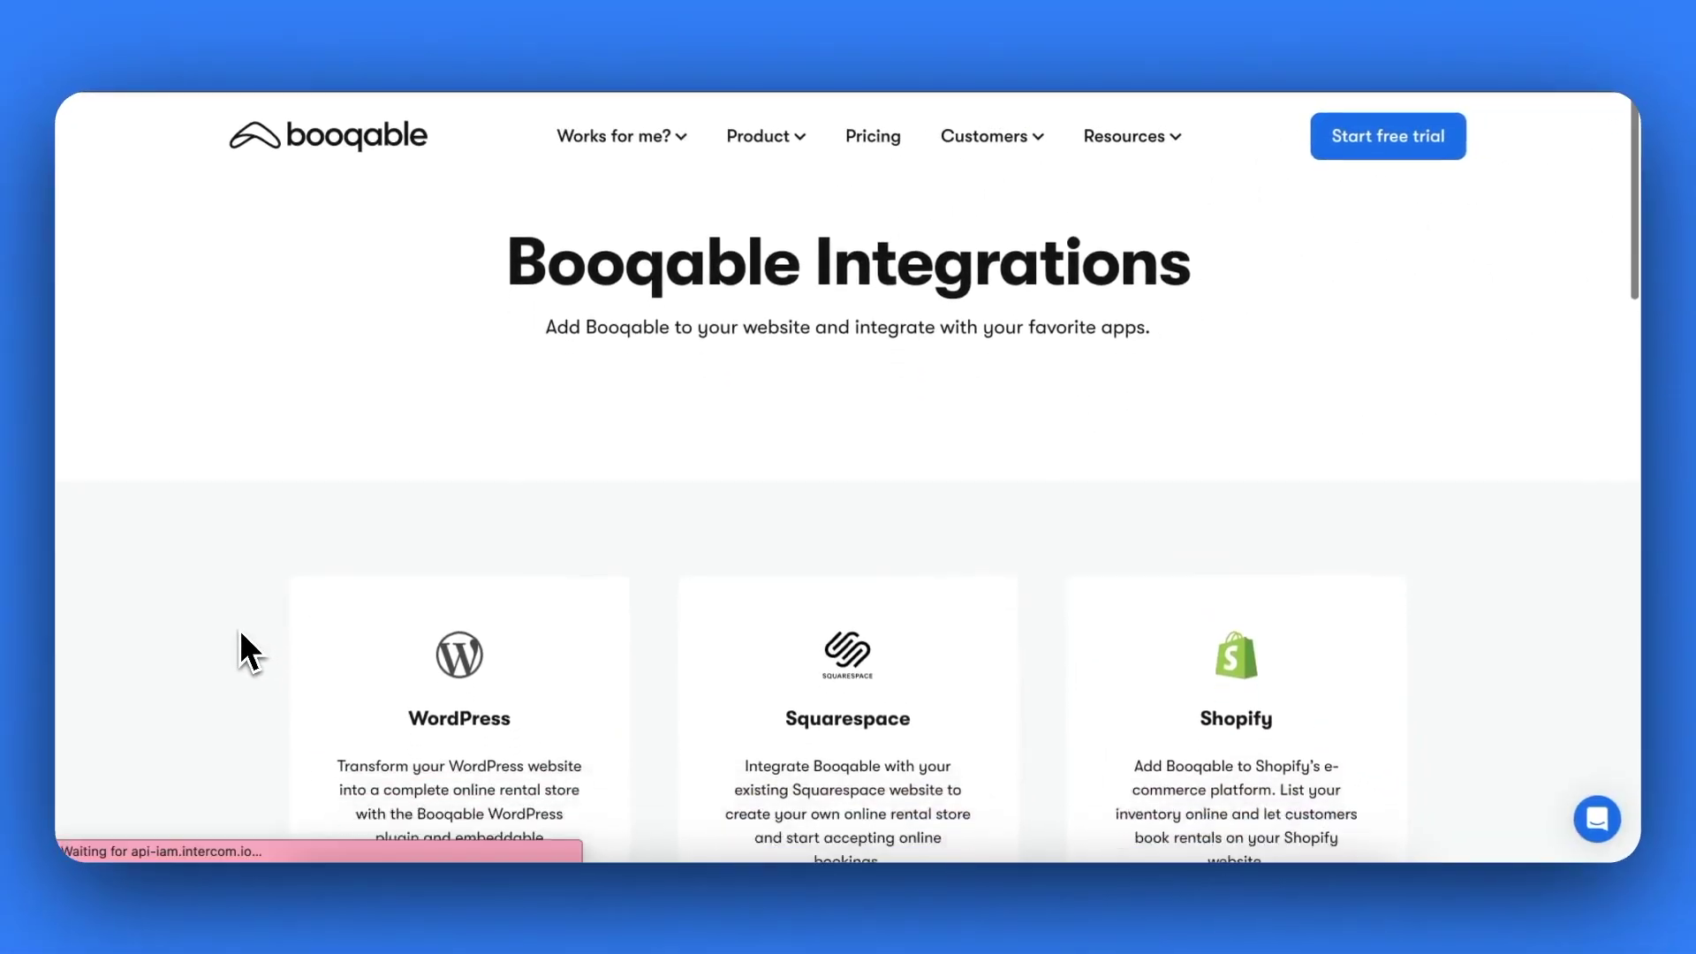
{"action": "scroll", "coordinate": [240, 632], "scroll_direction": "down", "scroll_amount": 8}
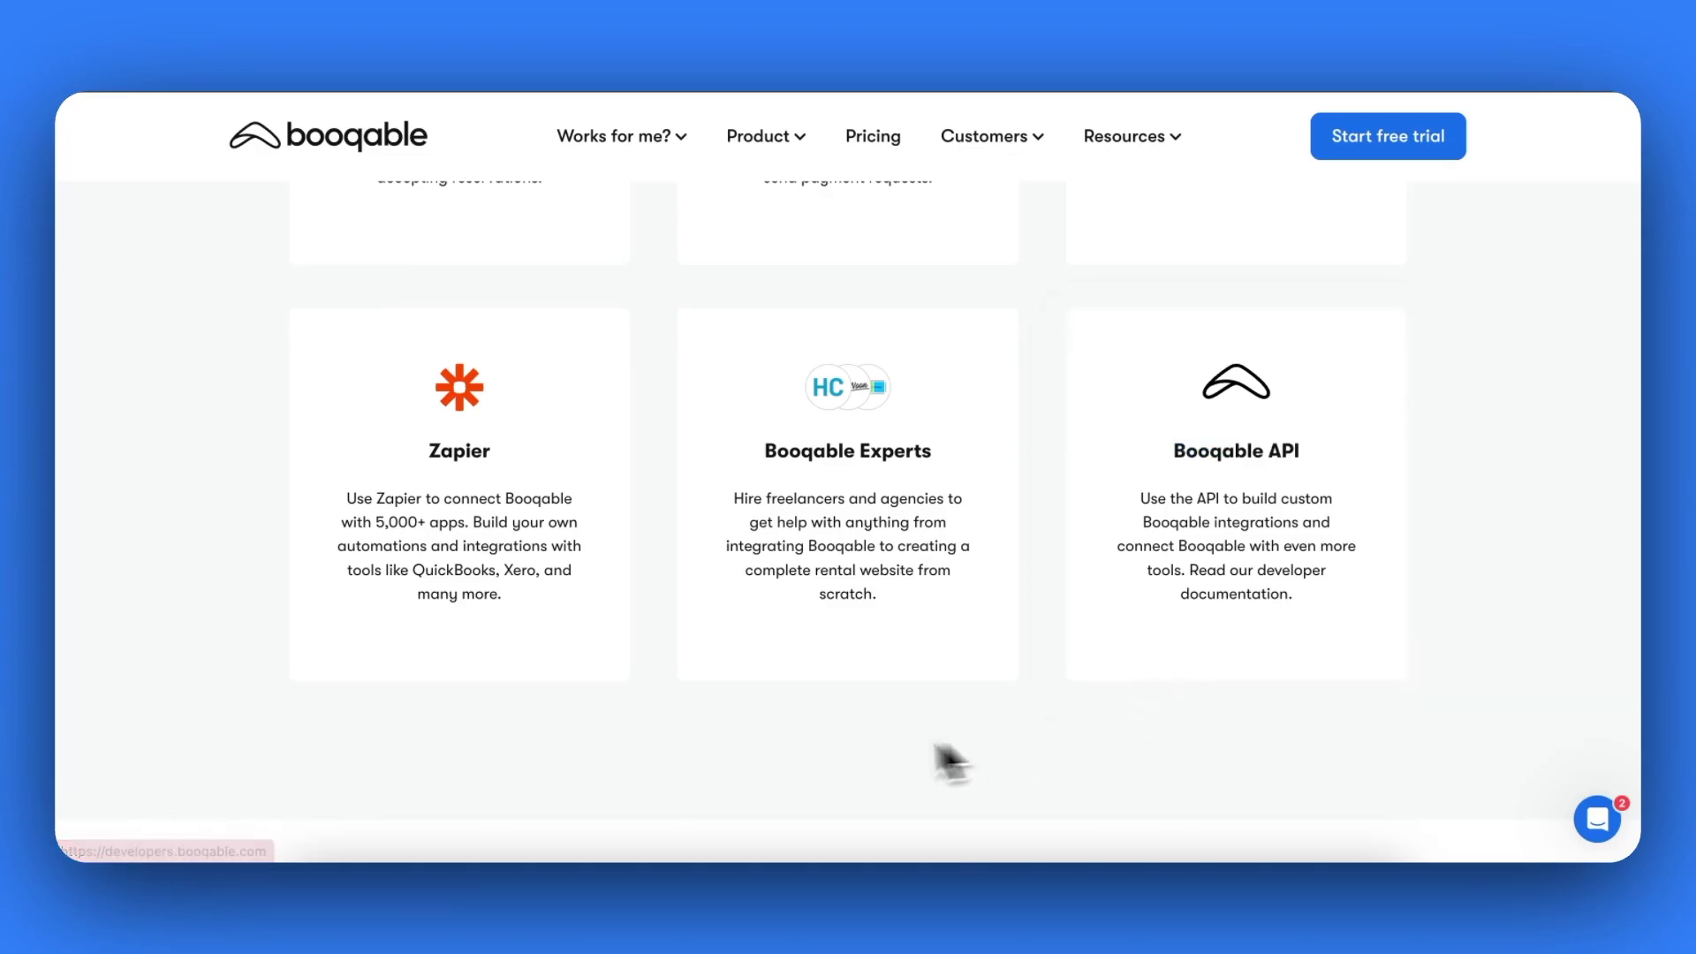
{"action": "left_click", "coordinate": [459, 530]}
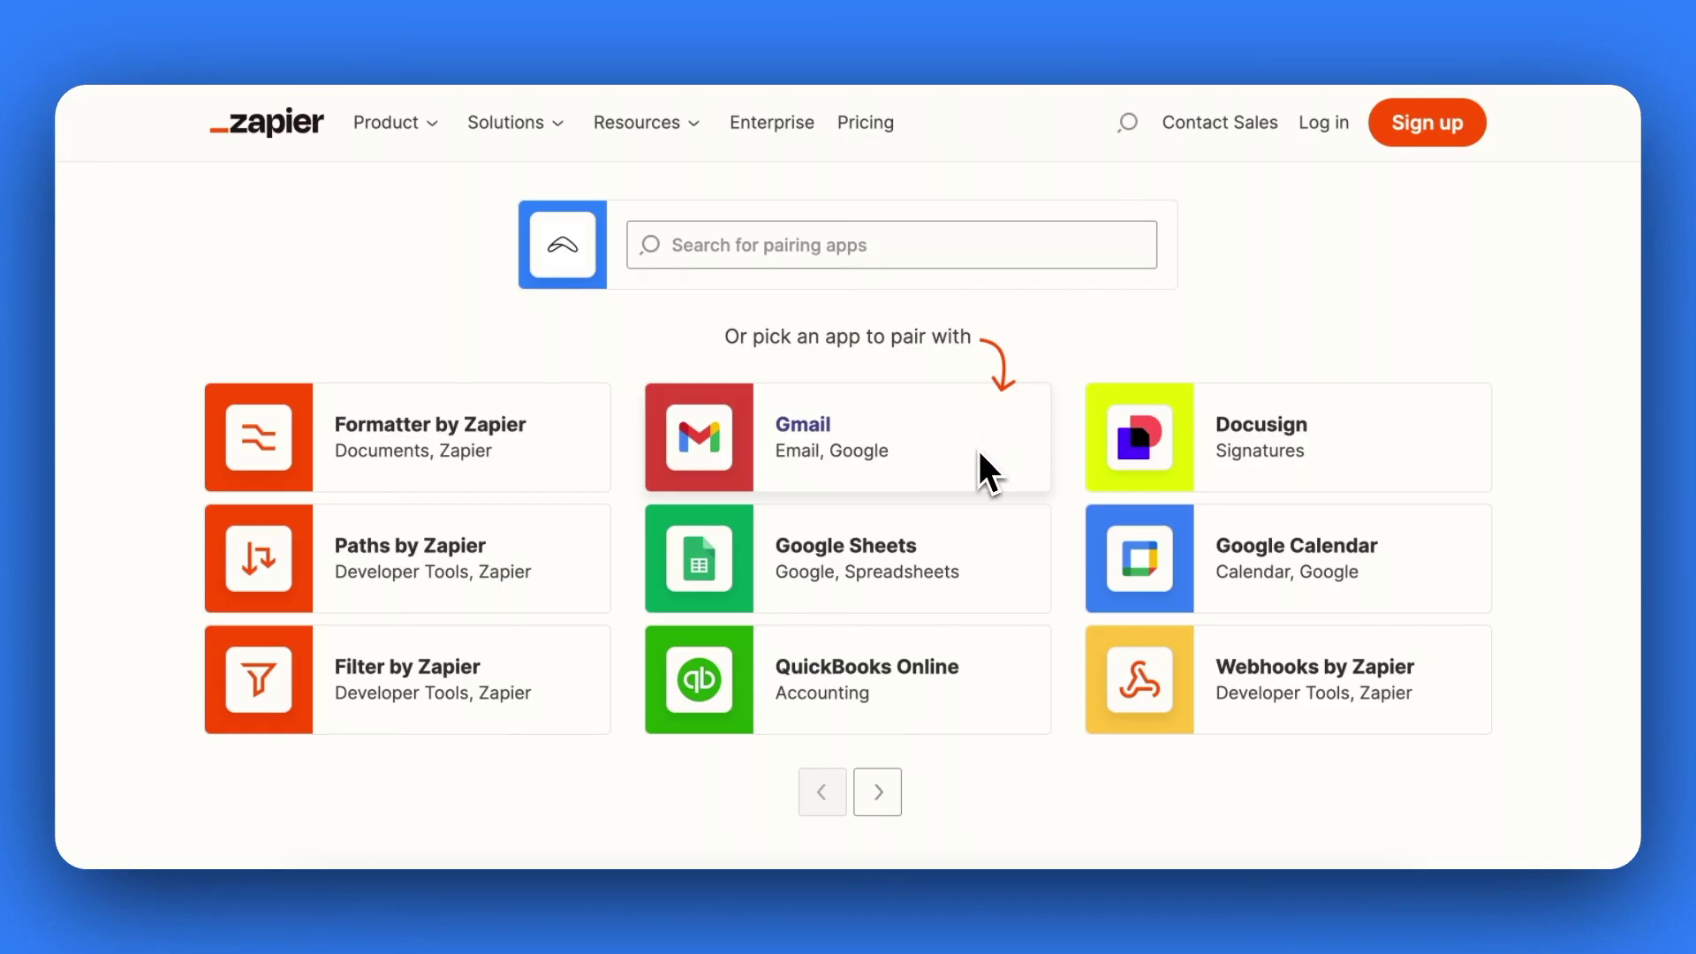